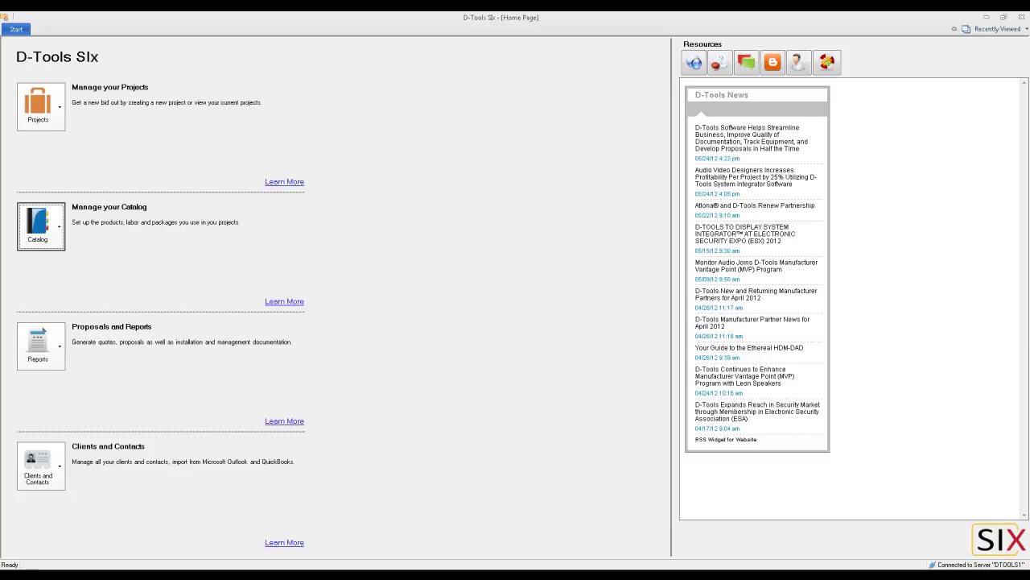
Step: Open the catalog's product management list and launch the product download browser
key(shift+Tab)
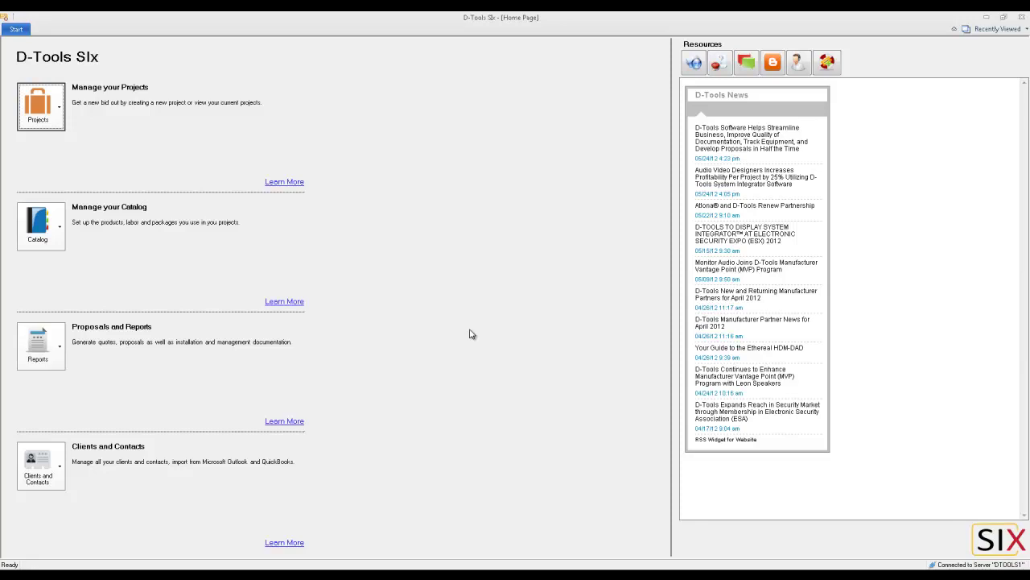
click(46, 231)
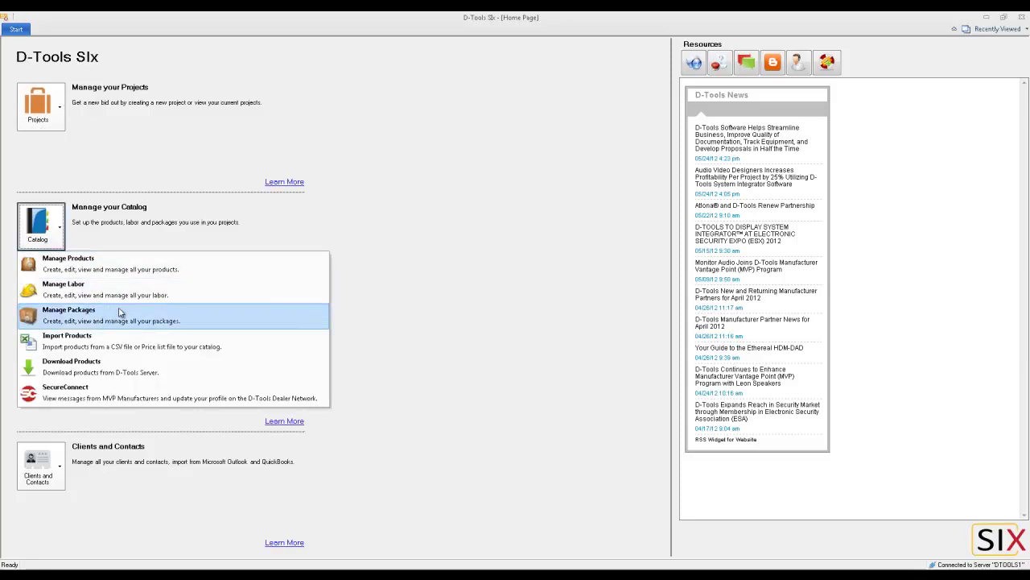
click(123, 266)
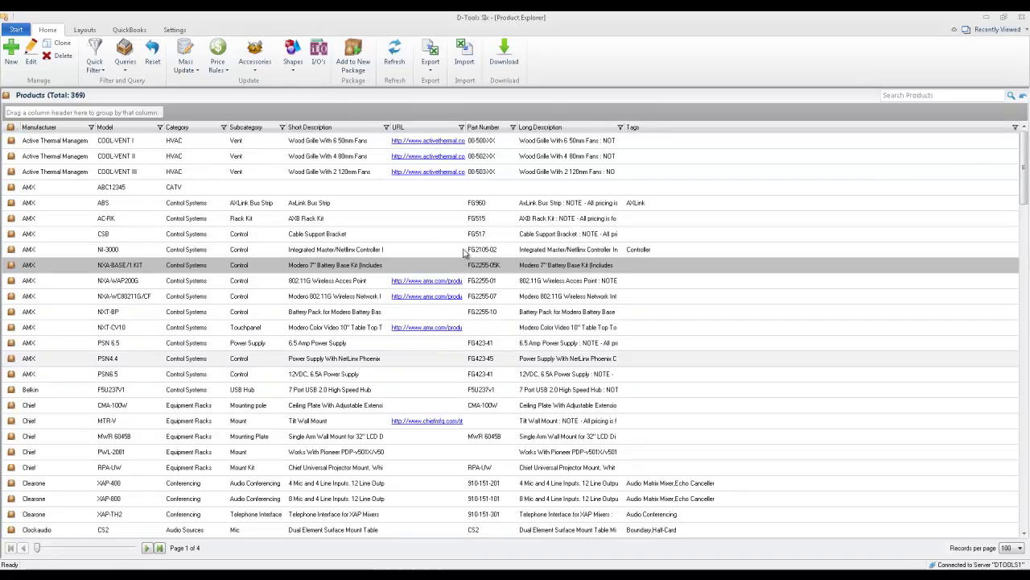
click(506, 56)
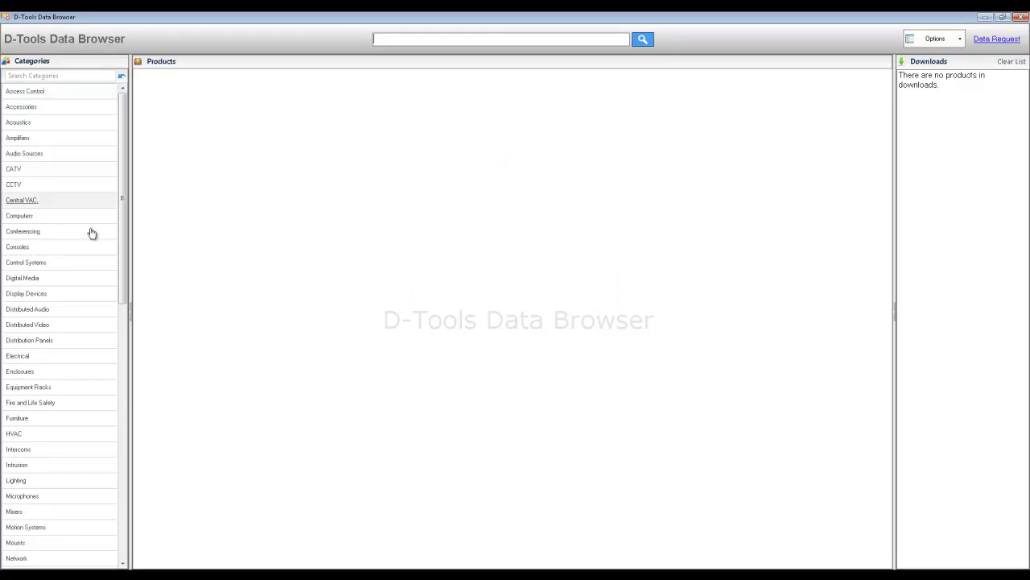
Step: Narrow the downloadable products to the Control Systems category and its Touchscreen subcategory
click(36, 264)
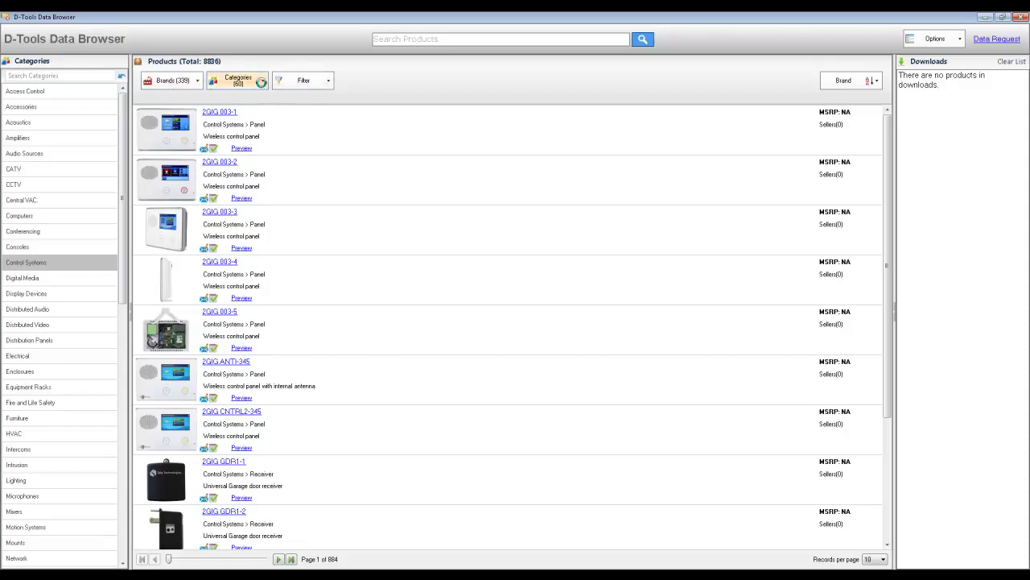
click(263, 84)
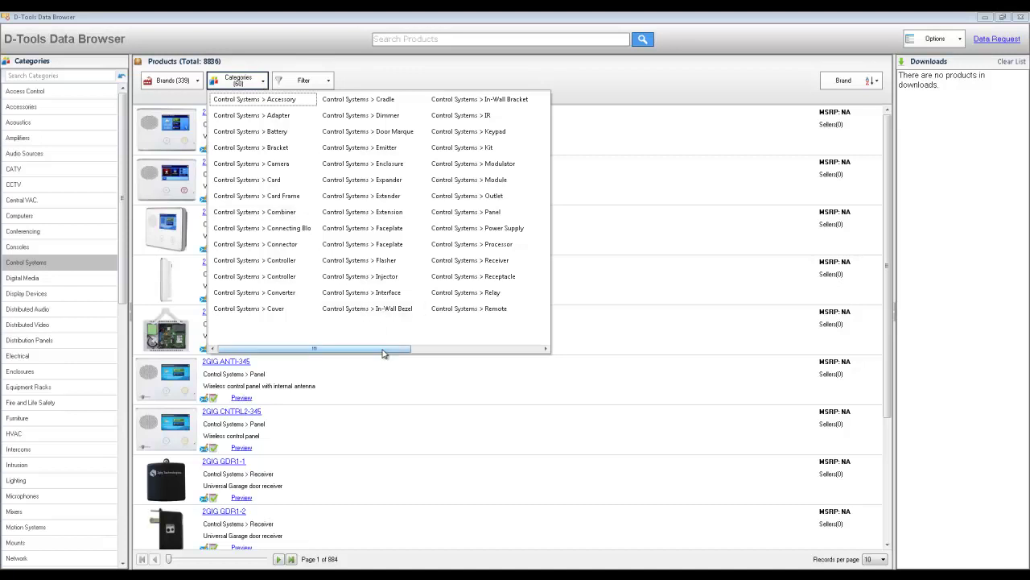
drag(384, 352, 440, 355)
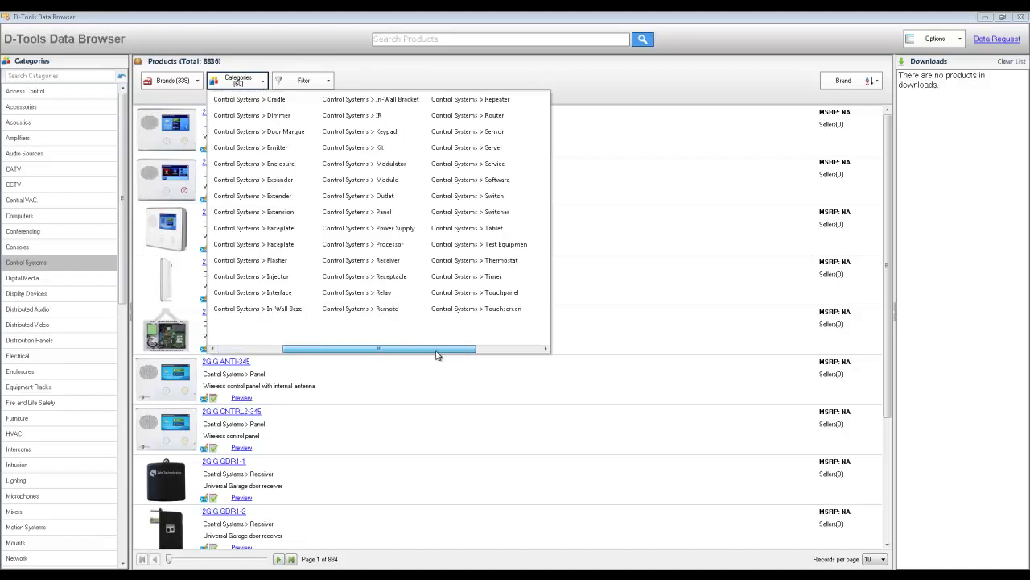
click(501, 310)
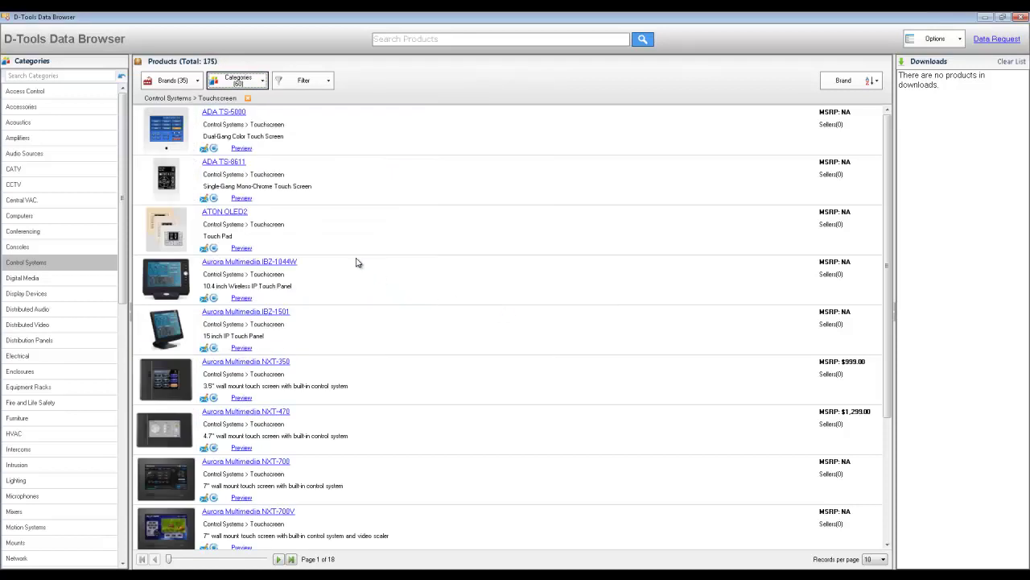
Step: Limit the touchscreens to the Control4 brand, download the C4-TSM10-G-B, and return to the product list
click(196, 84)
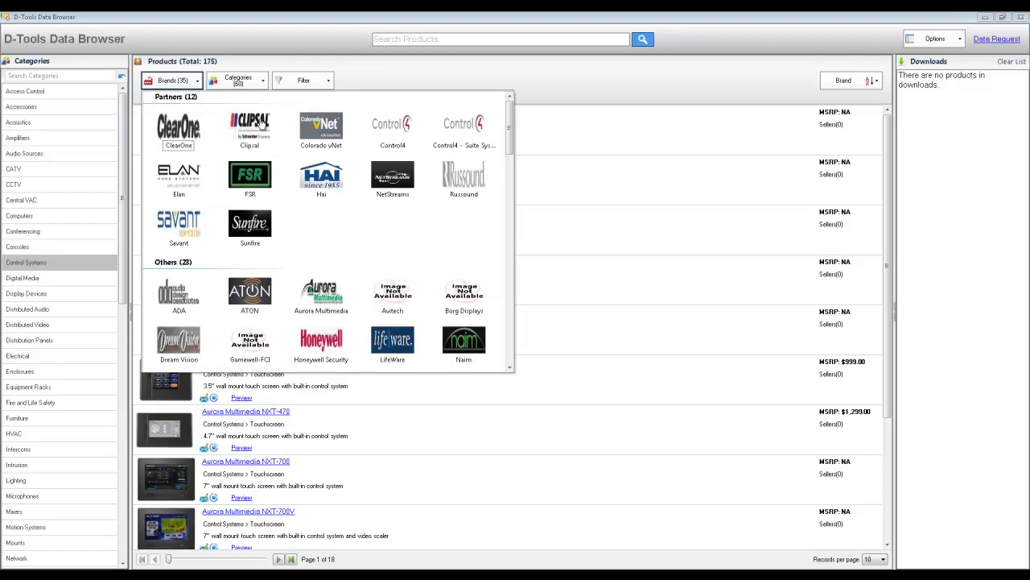
click(392, 125)
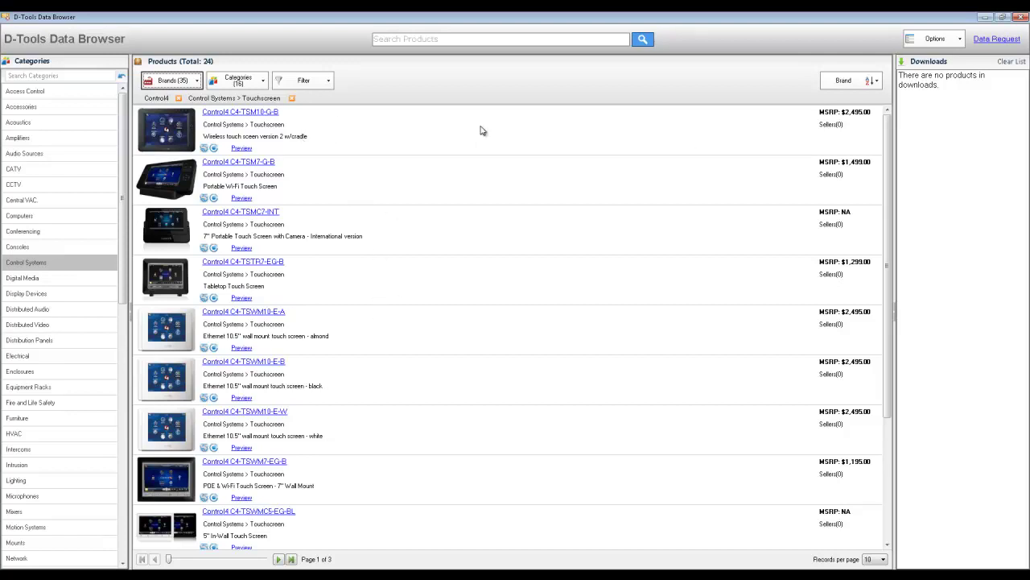
double_click(233, 116)
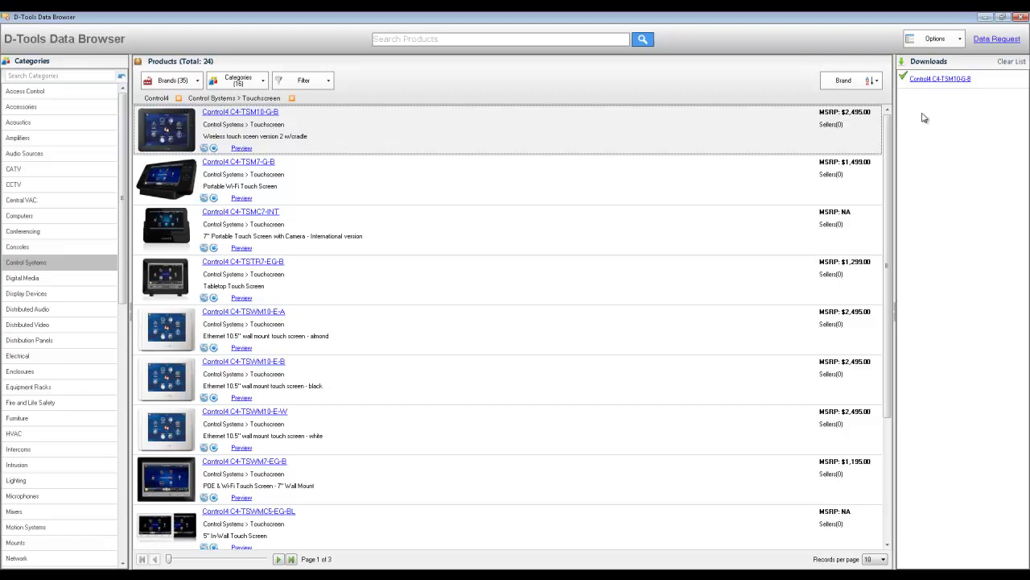
click(1021, 18)
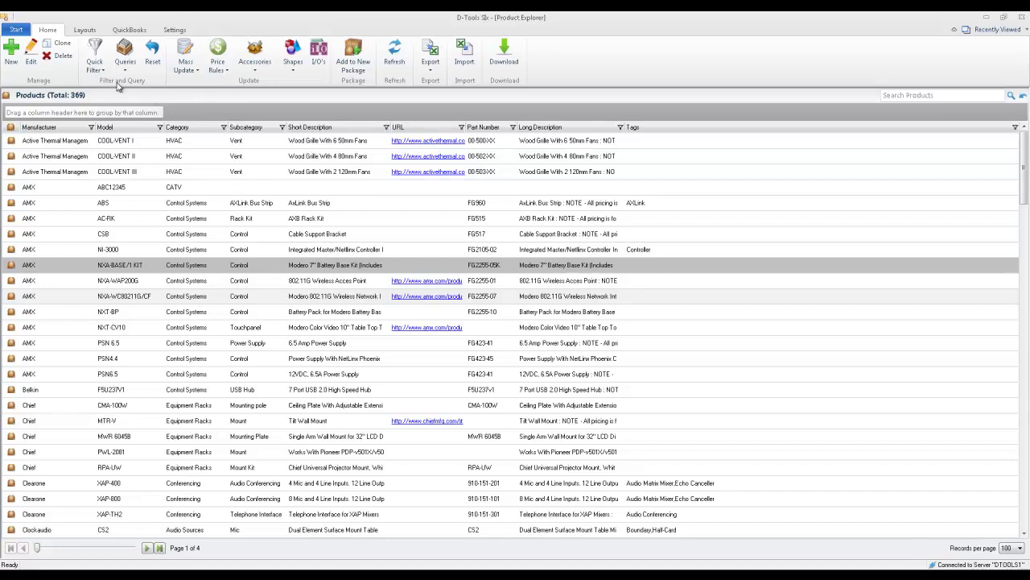
Step: Filter the catalog's products to multichannel amplifiers and show them in the Price layout
click(95, 70)
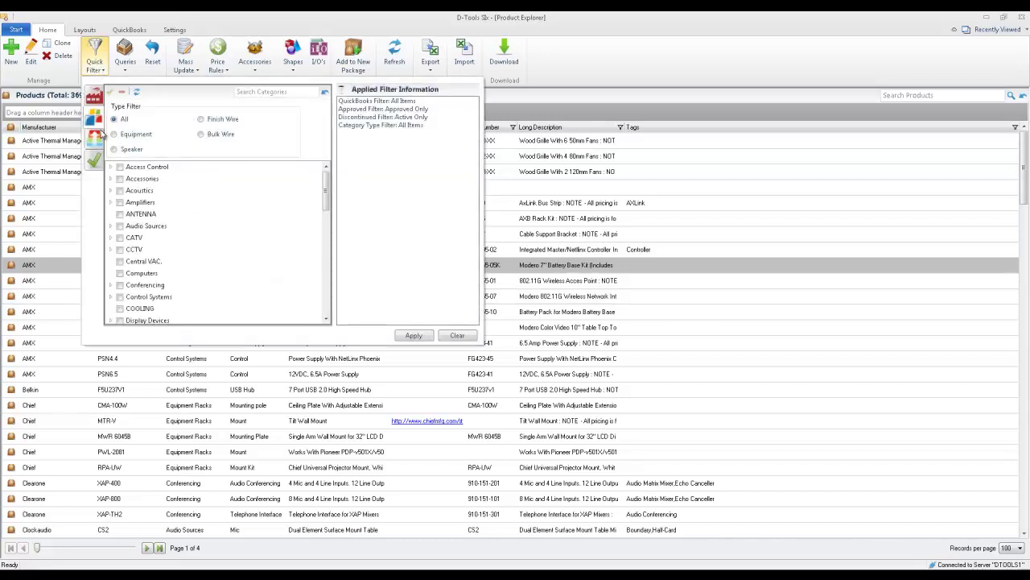
click(120, 203)
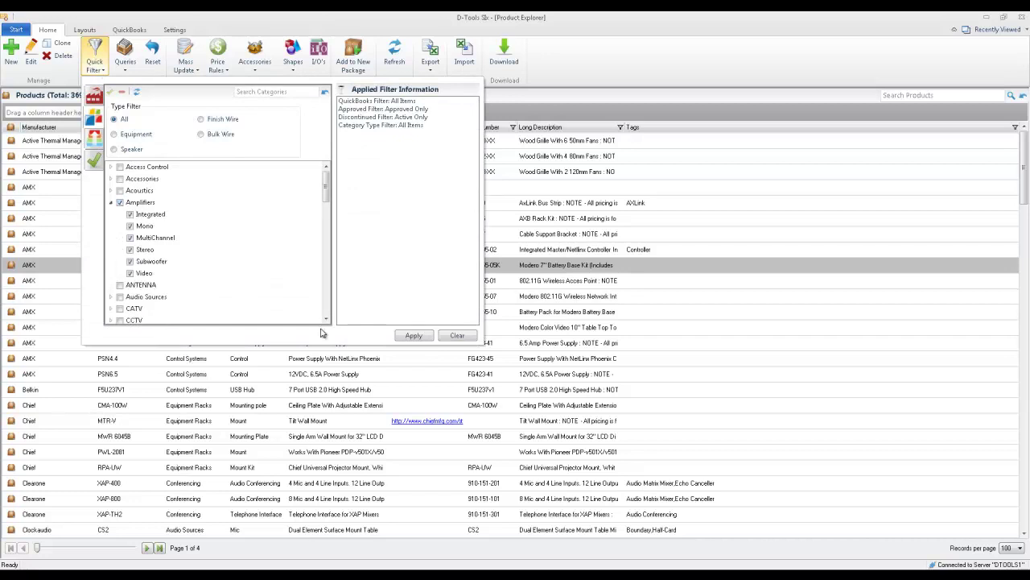
click(412, 337)
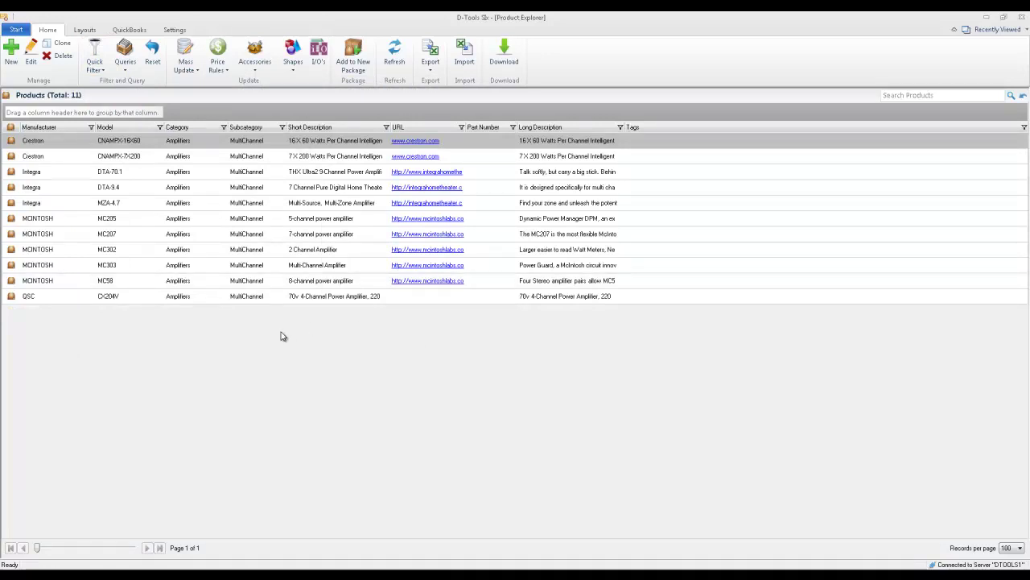
click(85, 31)
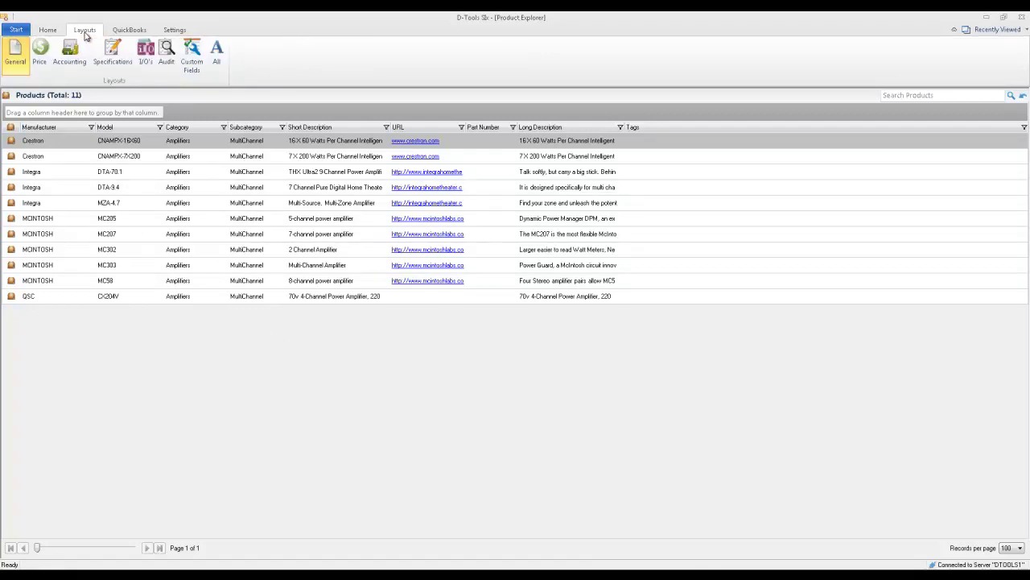
click(37, 54)
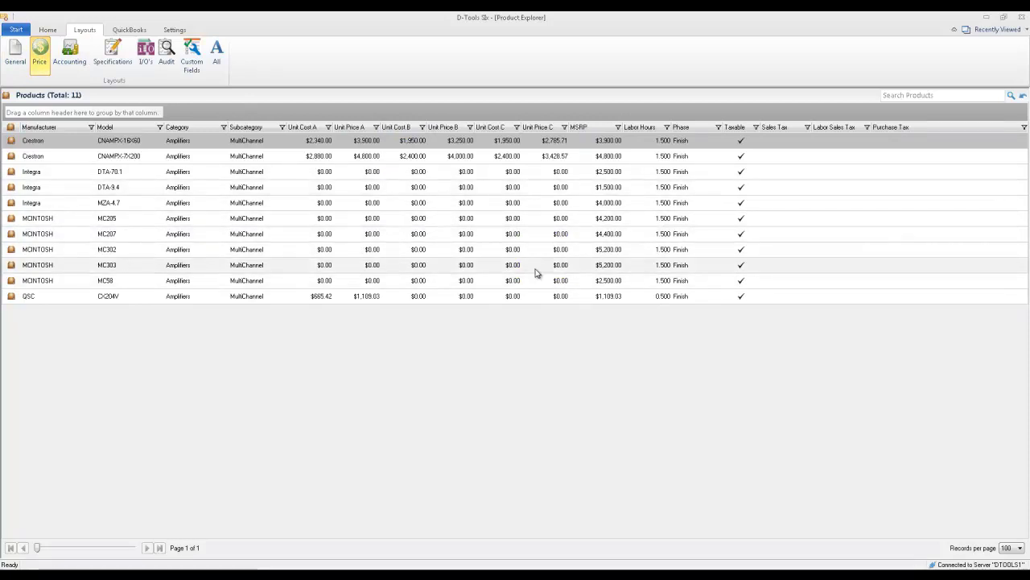
Step: Apply the price rule Unit Cost A = MSRP - 50% to all the Integra and McIntosh amplifiers
click(222, 173)
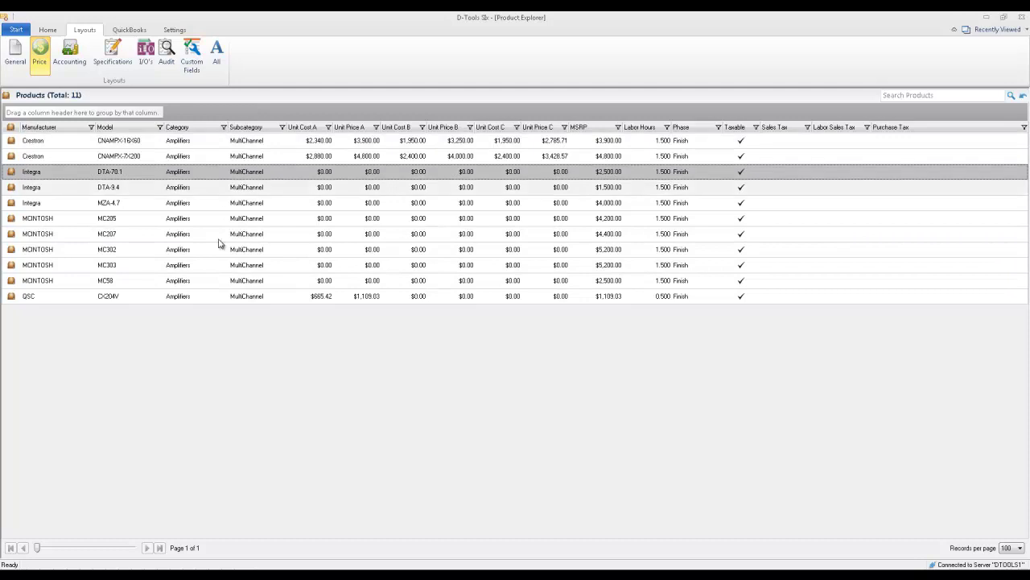
shift+click(218, 282)
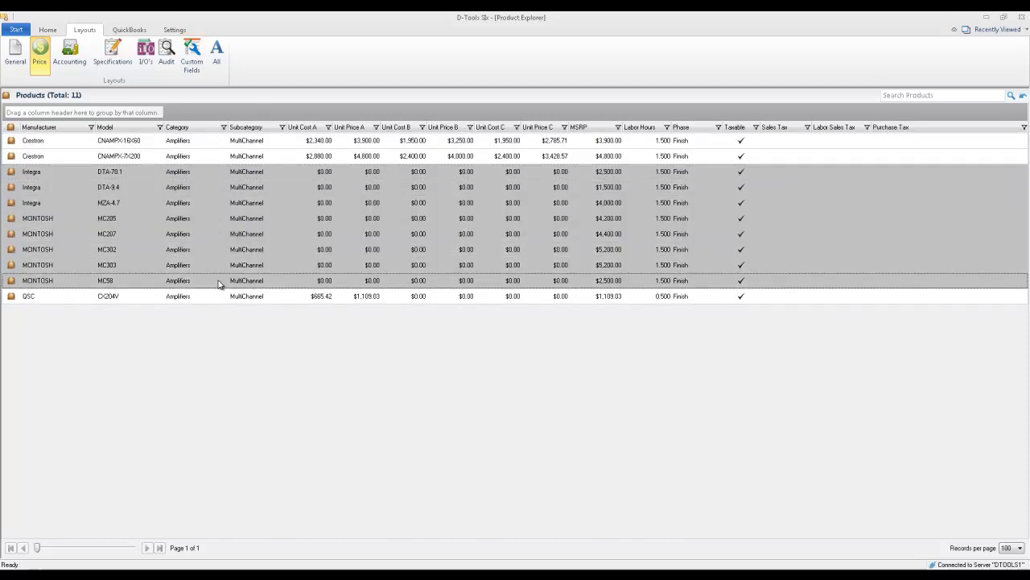
click(48, 30)
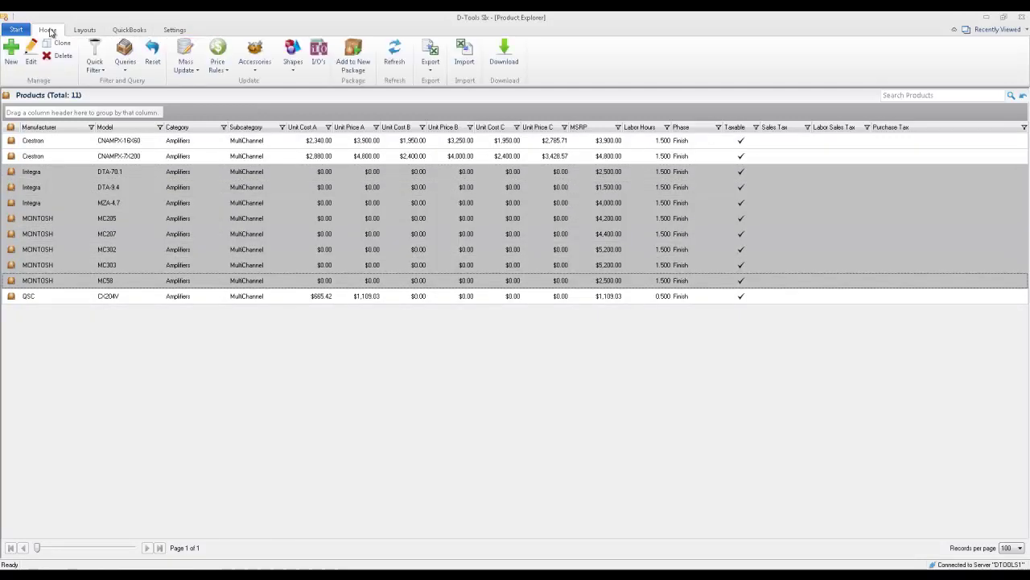
click(217, 70)
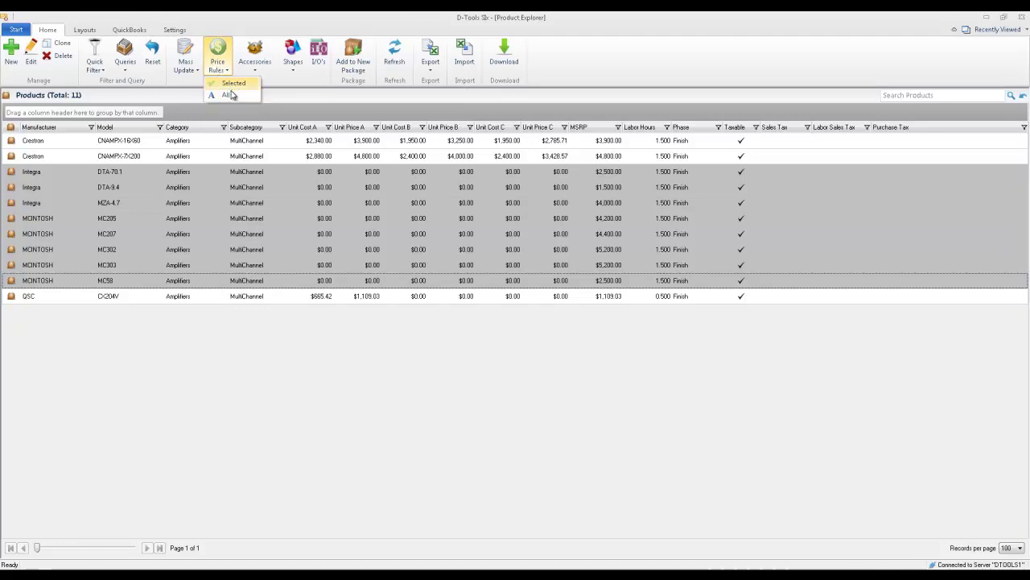
click(232, 84)
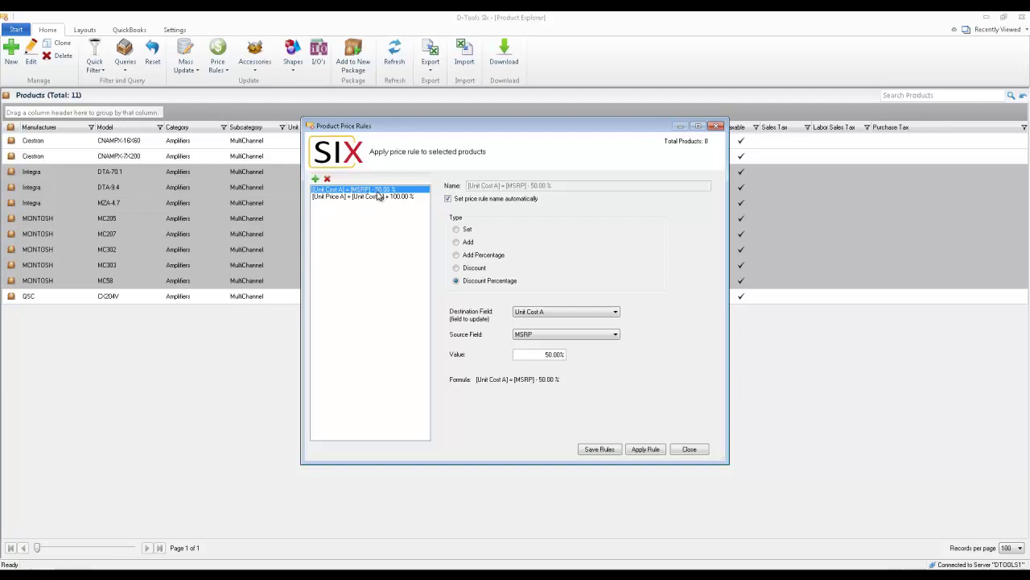
click(645, 449)
Step: Apply the price rule Unit Price A = Unit Cost A + 100% to the same amplifiers and close the price rules
click(380, 197)
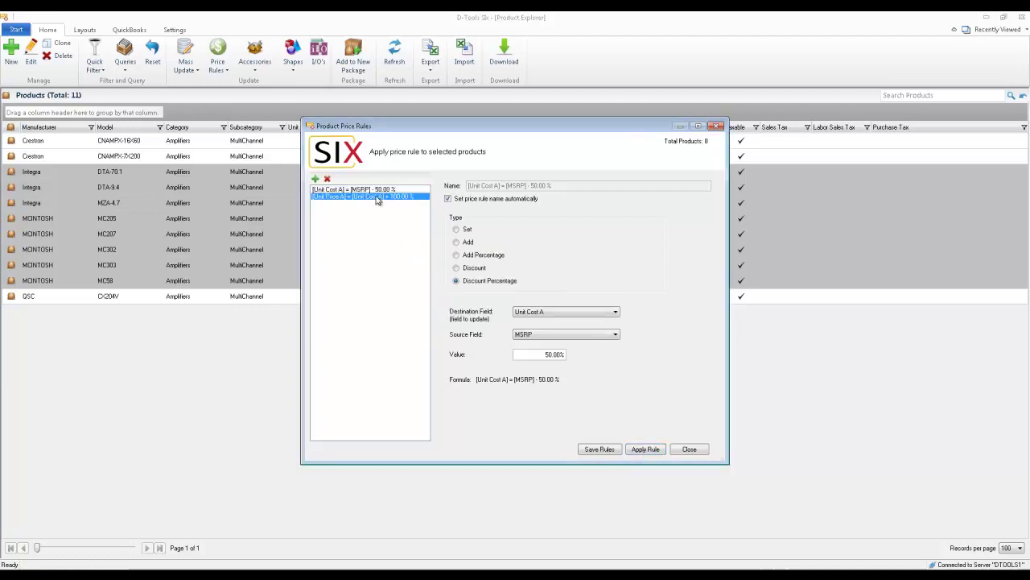
click(644, 450)
click(690, 449)
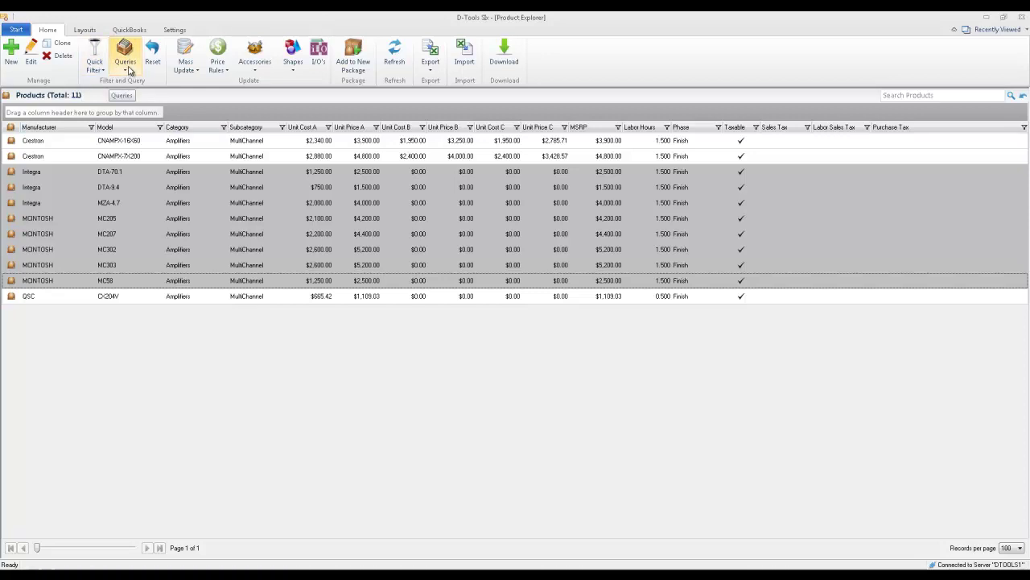
Step: Run the saved Missing JPG Image query and show its results in the Audit layout
click(126, 68)
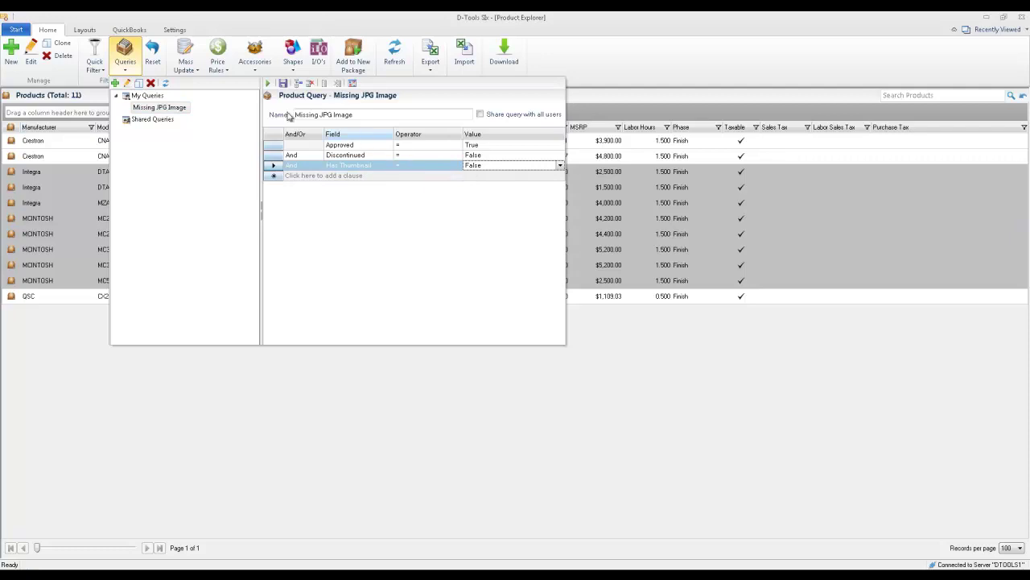
click(267, 86)
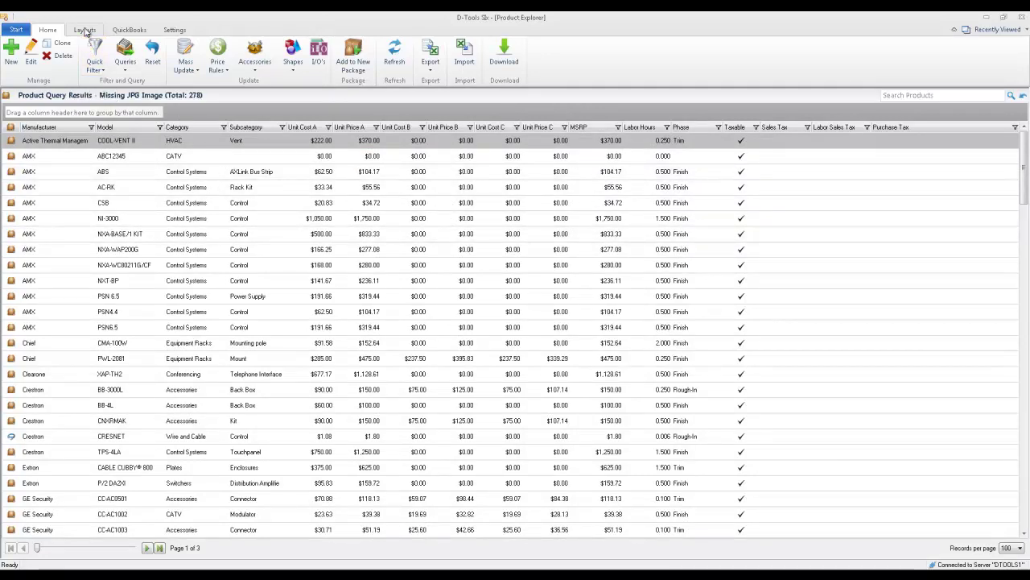
click(86, 31)
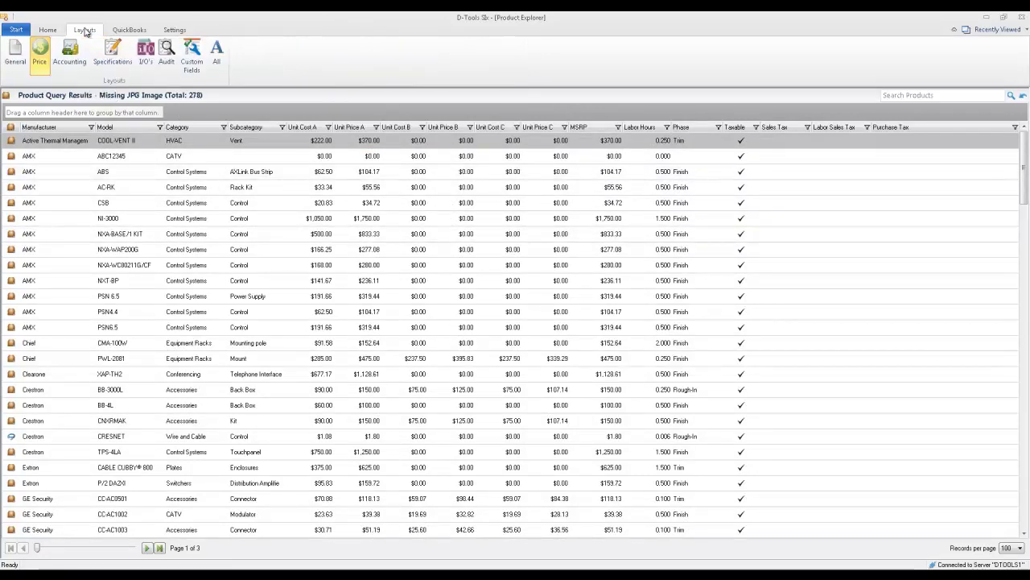
click(166, 53)
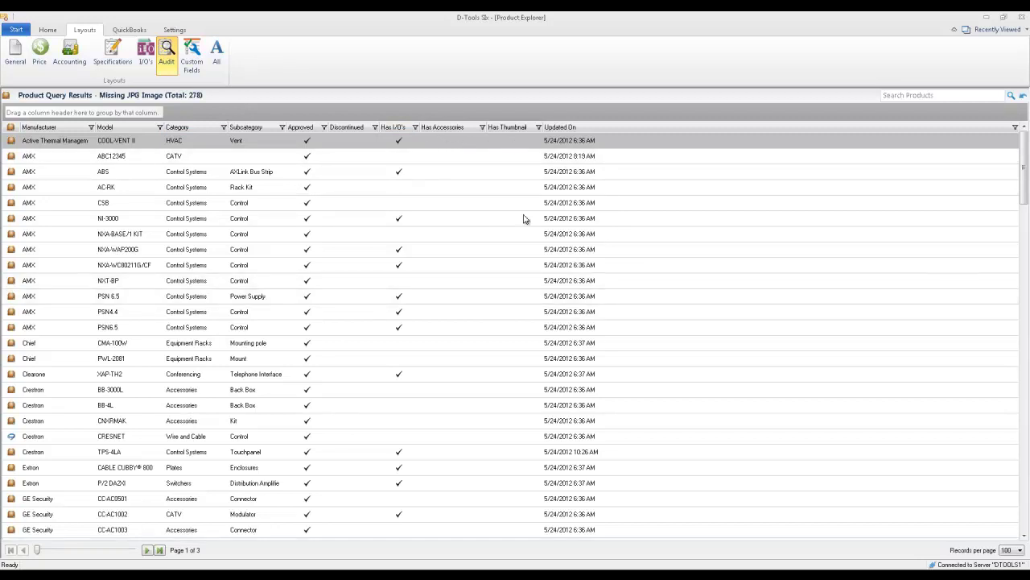
Step: Go to the project list and open the Office Conference Room project in a maximized editor
click(15, 30)
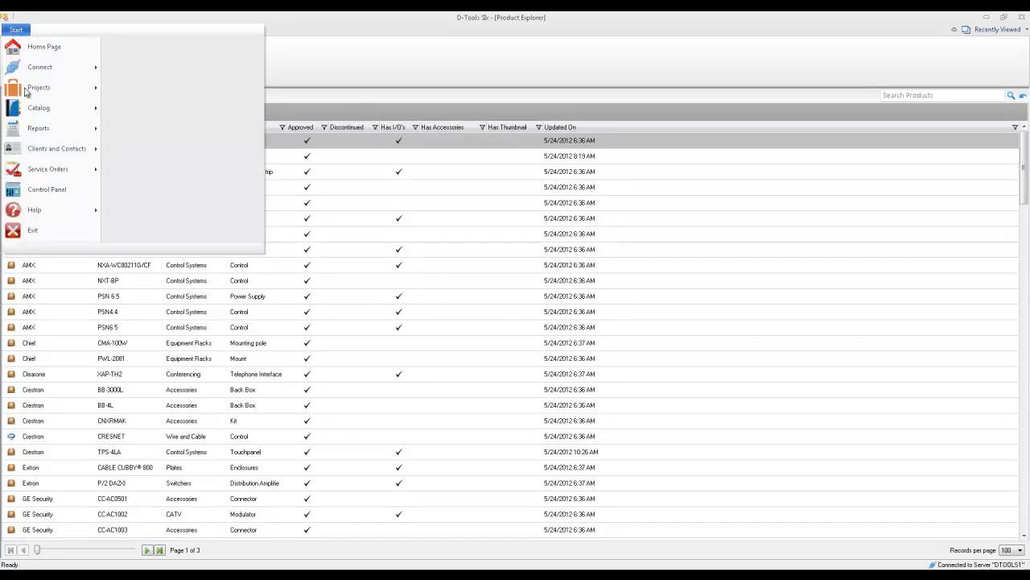
mouse_move(66, 88)
click(175, 58)
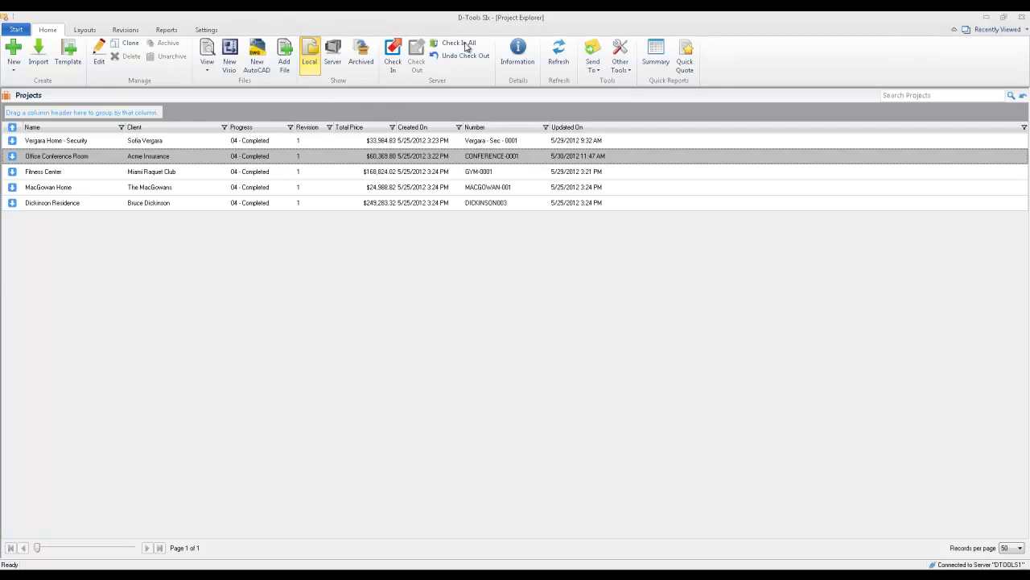
double_click(276, 159)
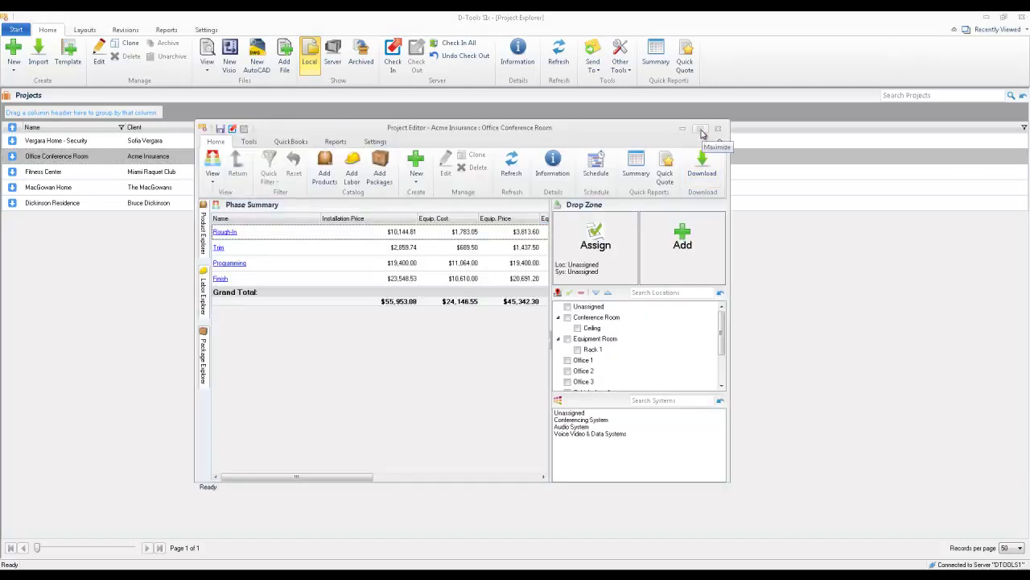
click(702, 131)
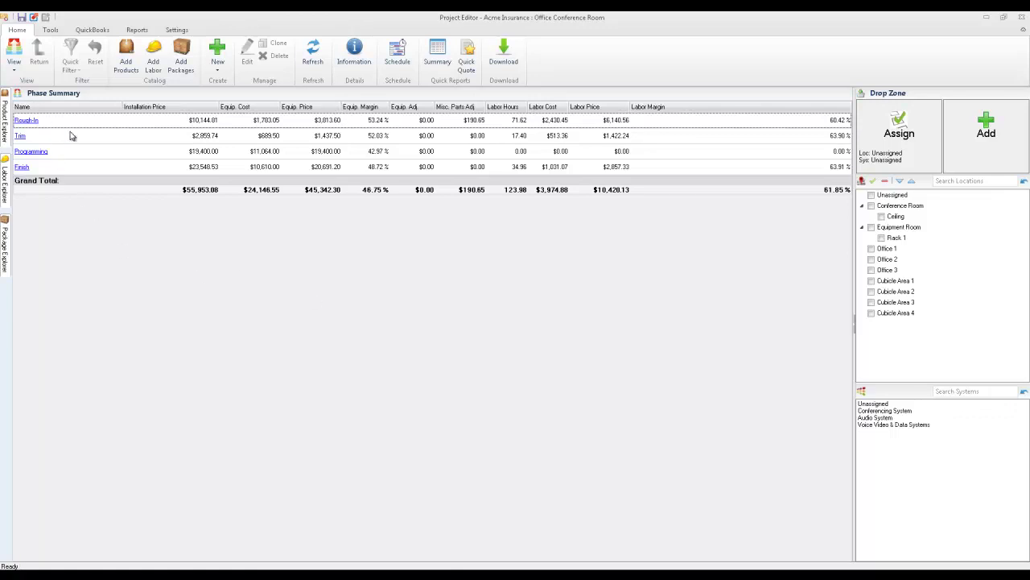
Step: Show the project's Location summary, and switch to the list of all its items
click(15, 64)
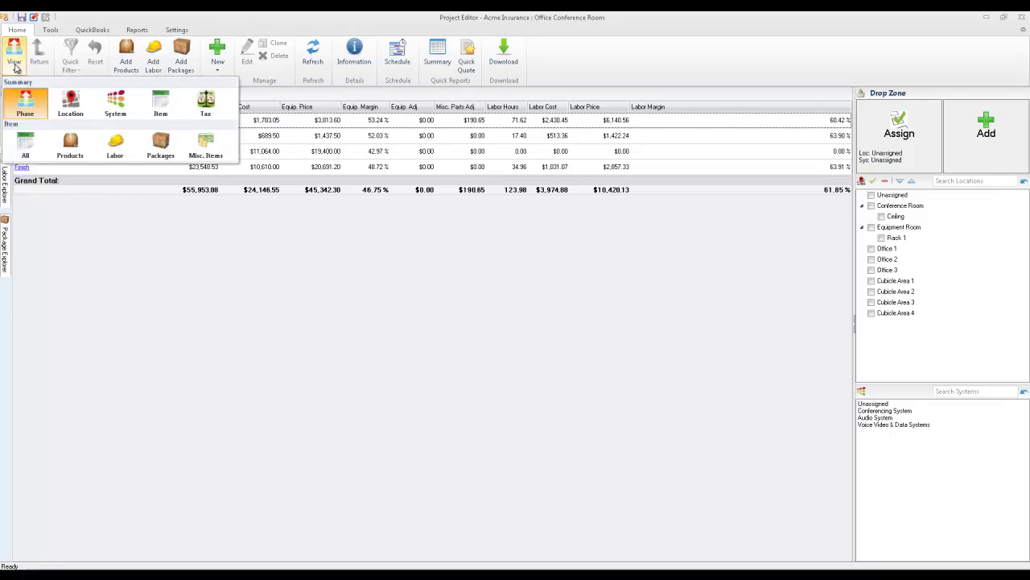
click(71, 104)
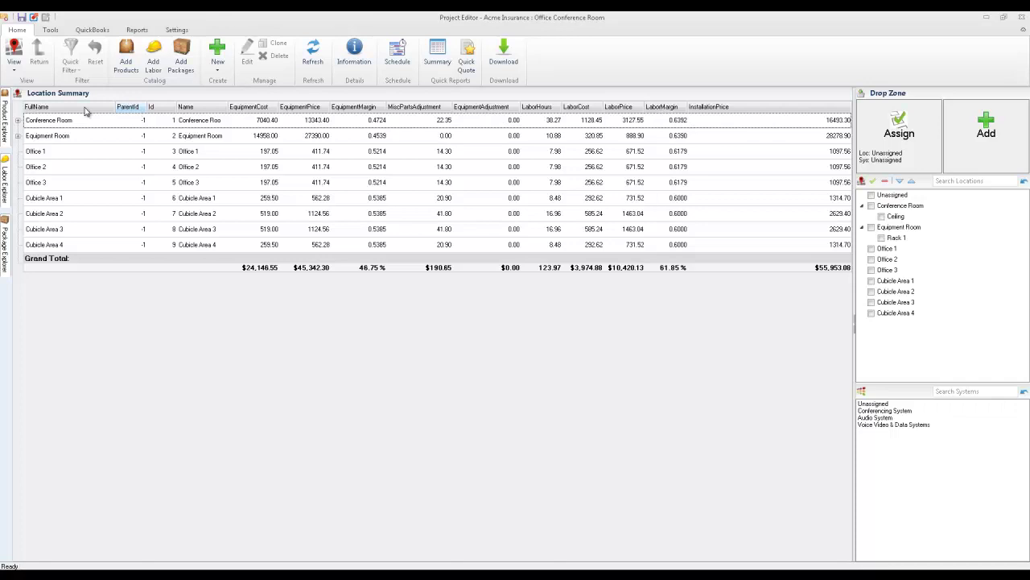
click(16, 62)
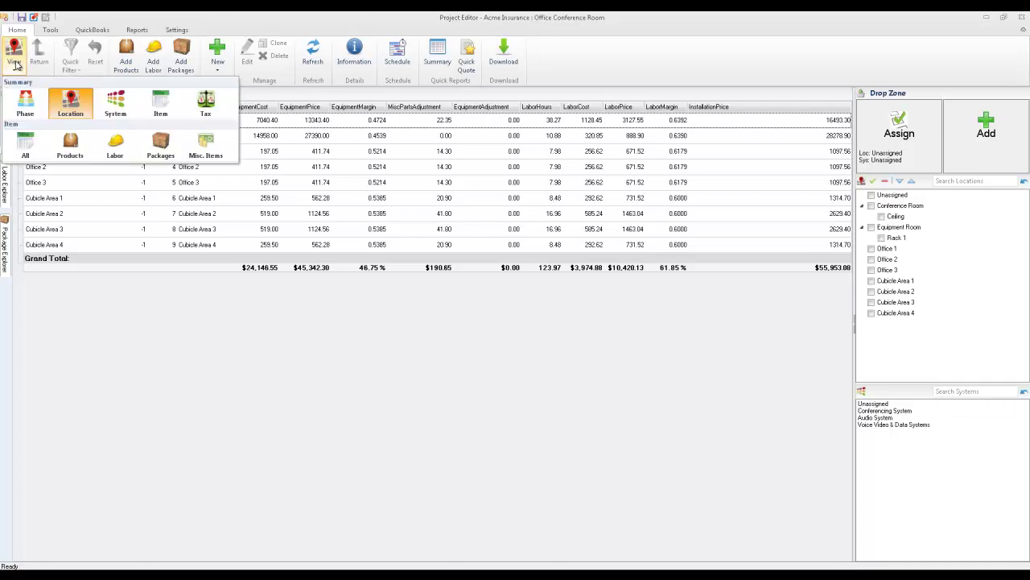
click(25, 151)
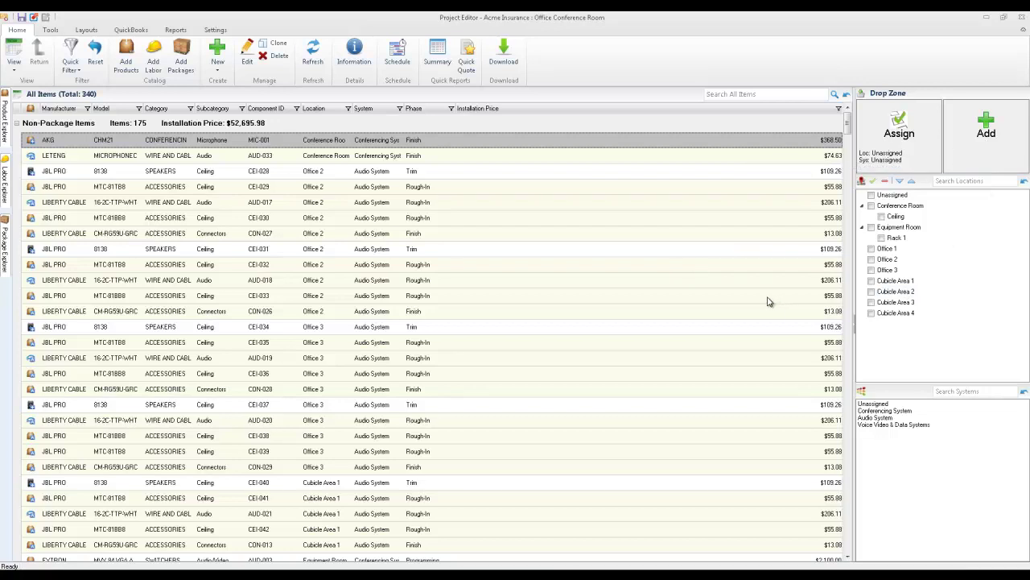
Step: Set Cubicle Areas 1 to 4 and the Audio System as the destination for added products
click(872, 281)
click(871, 291)
click(871, 301)
click(871, 312)
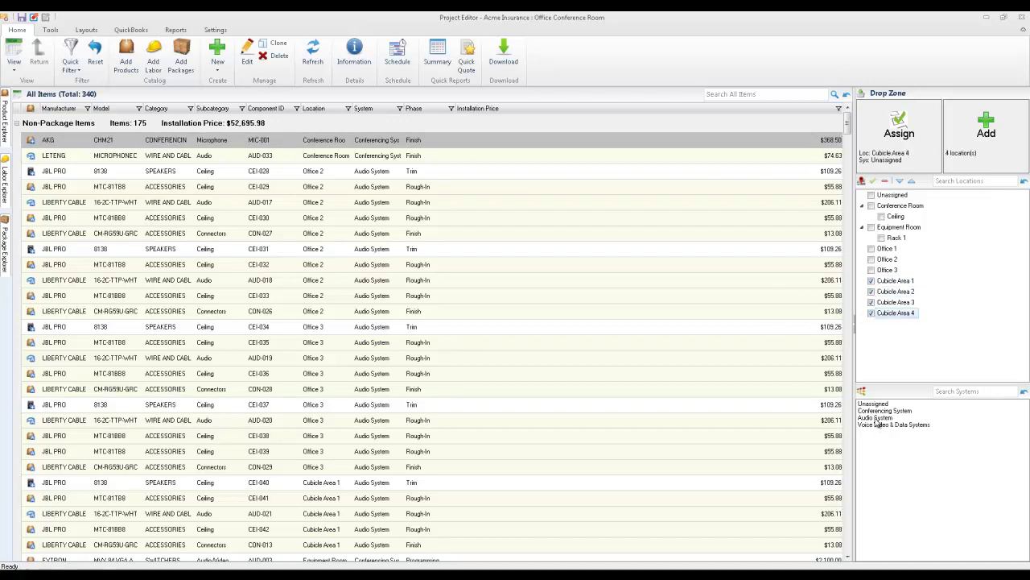
click(876, 418)
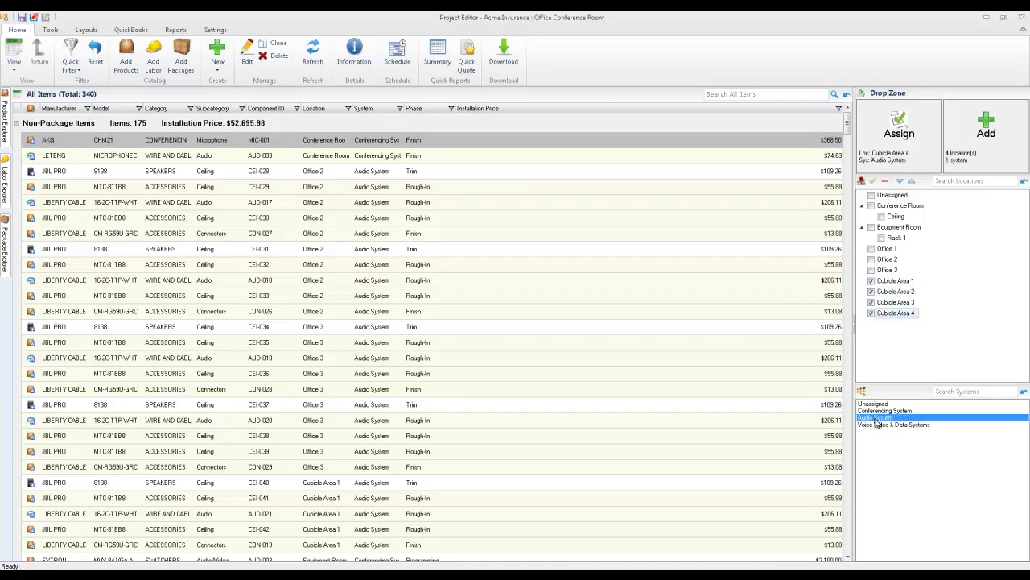
mouse_move(970, 161)
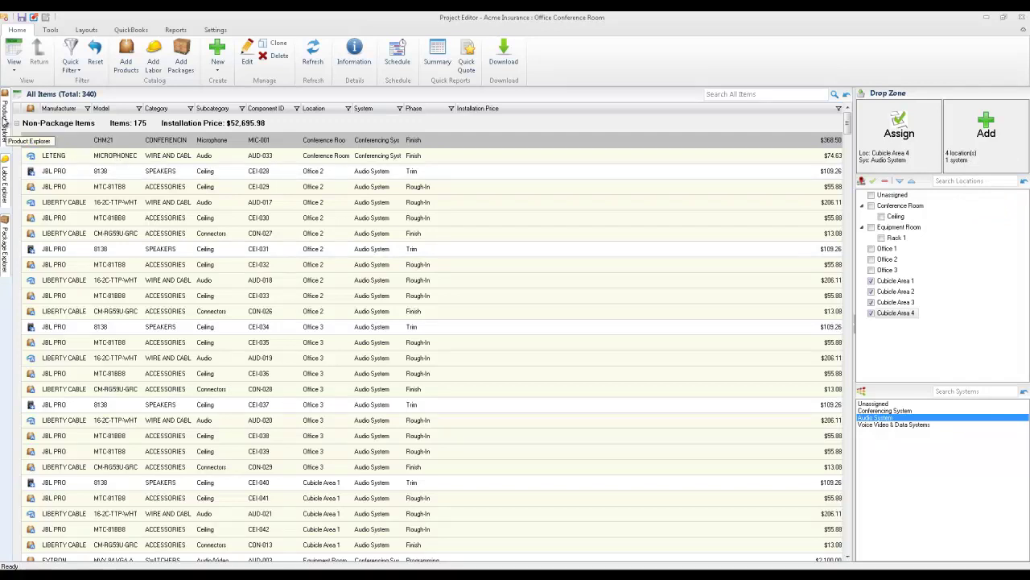
Step: Open the Product Explorer and filter its products to the Speakers category
mouse_move(4, 120)
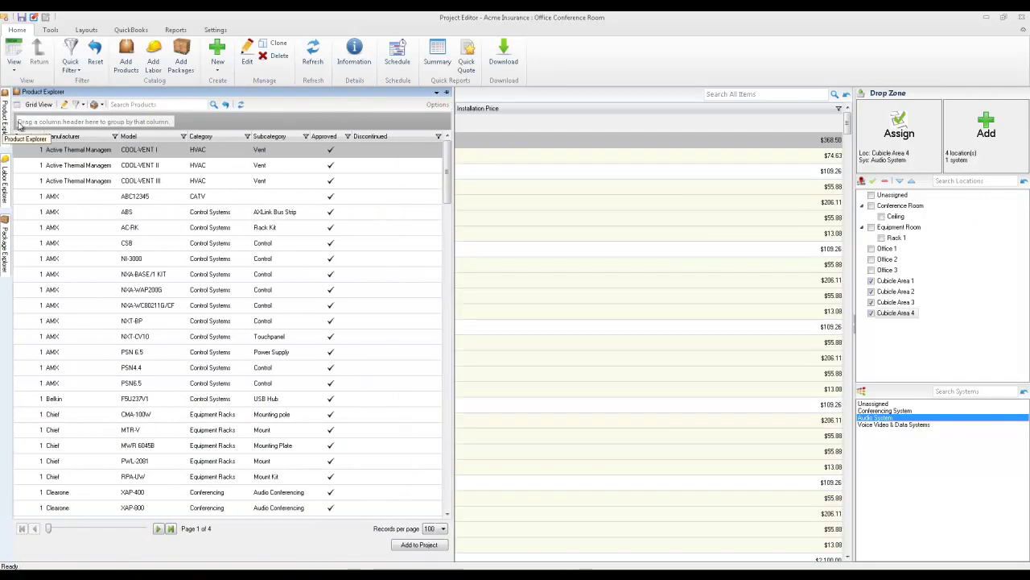
click(83, 105)
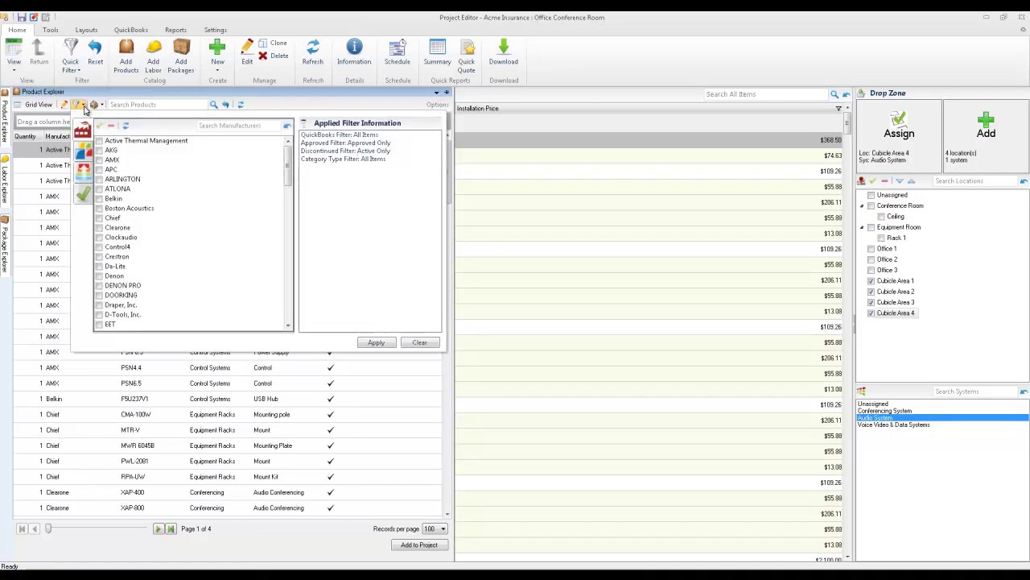
click(83, 152)
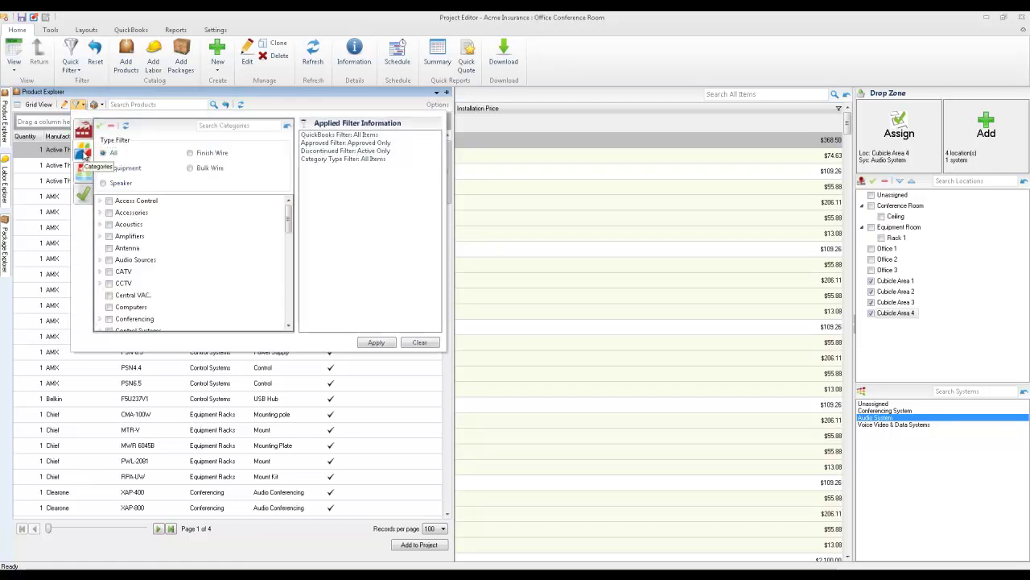
drag(290, 215, 290, 307)
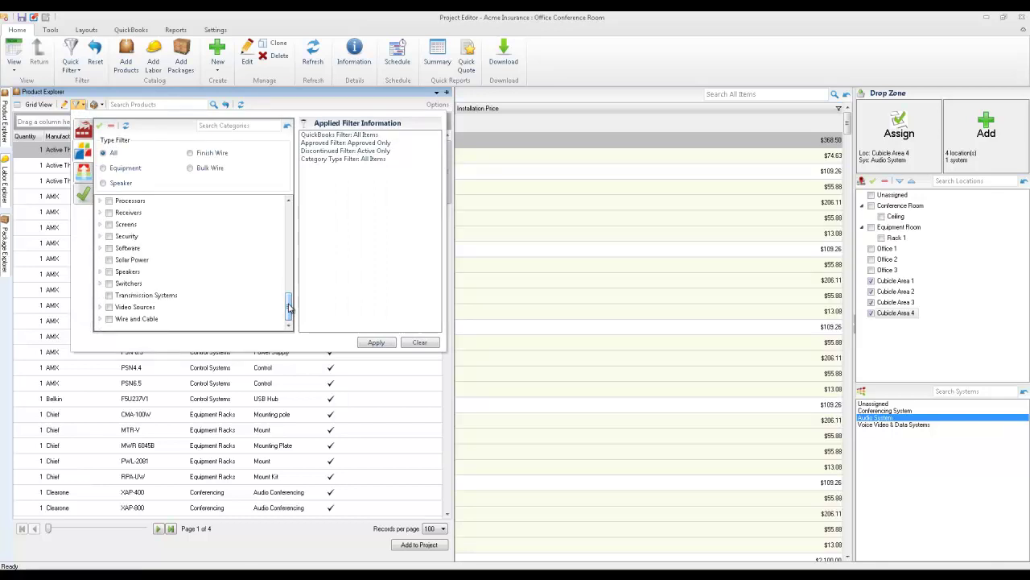
click(110, 273)
click(376, 344)
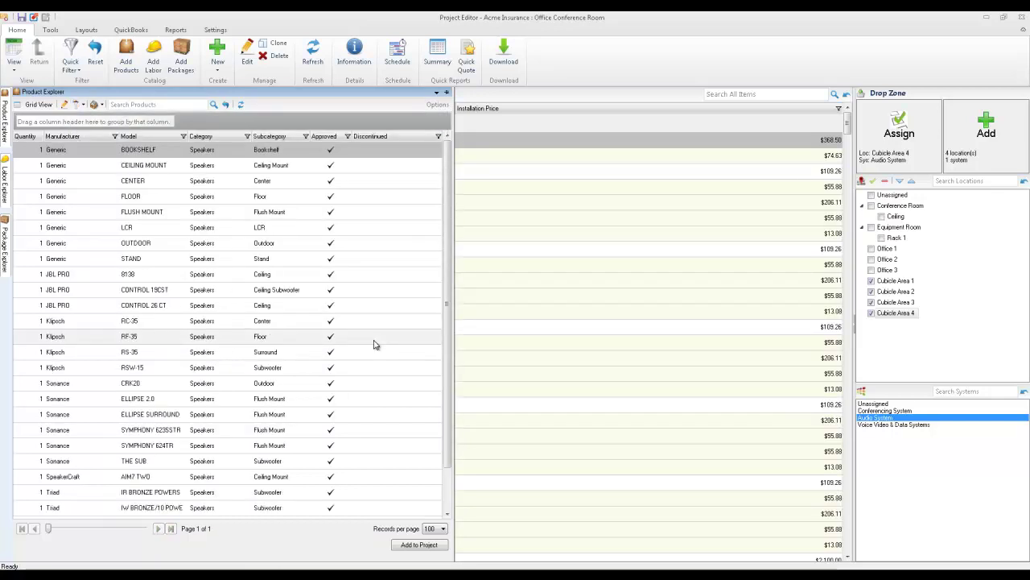
Step: Add two SpeakerCraft AIM7 TWO speakers to each chosen cubicle area and close the project without saving
click(44, 478)
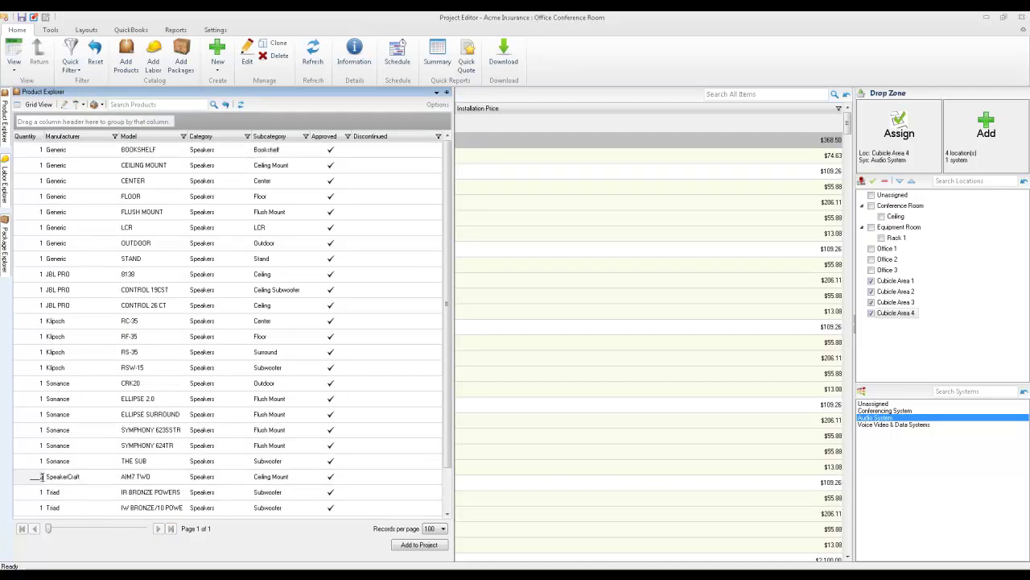
text(2)
click(121, 481)
drag(129, 480, 988, 138)
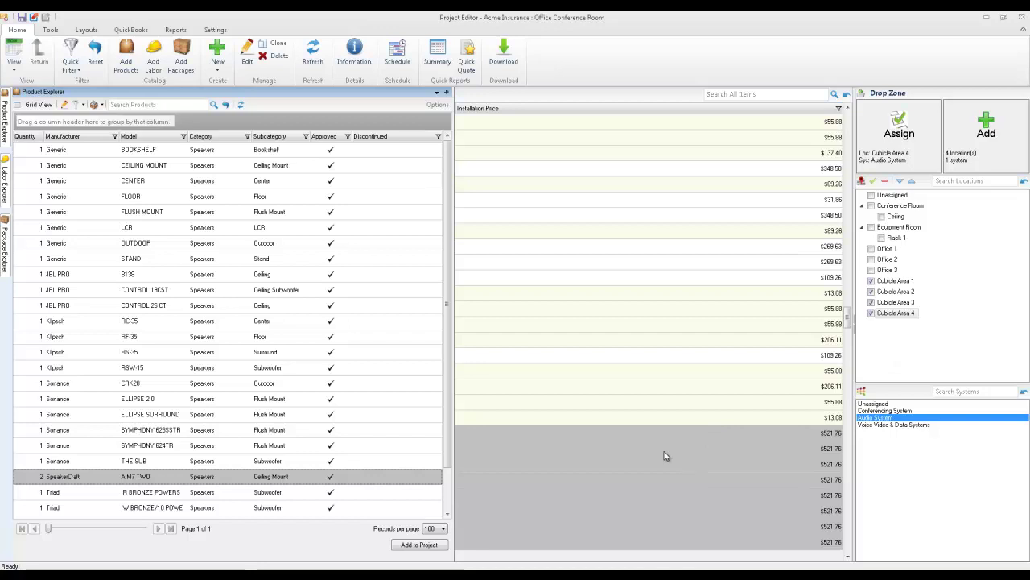
click(1021, 23)
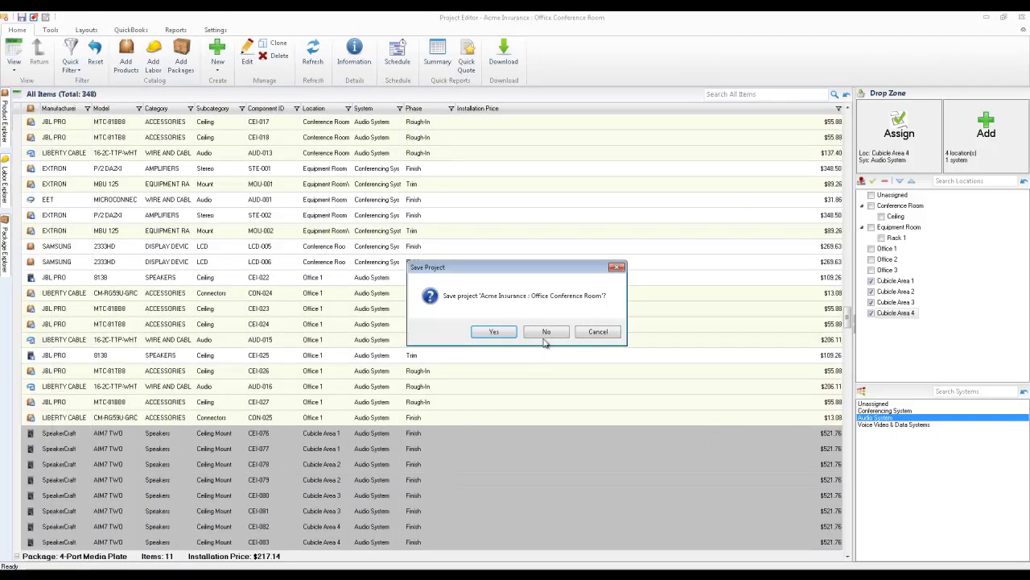
click(544, 333)
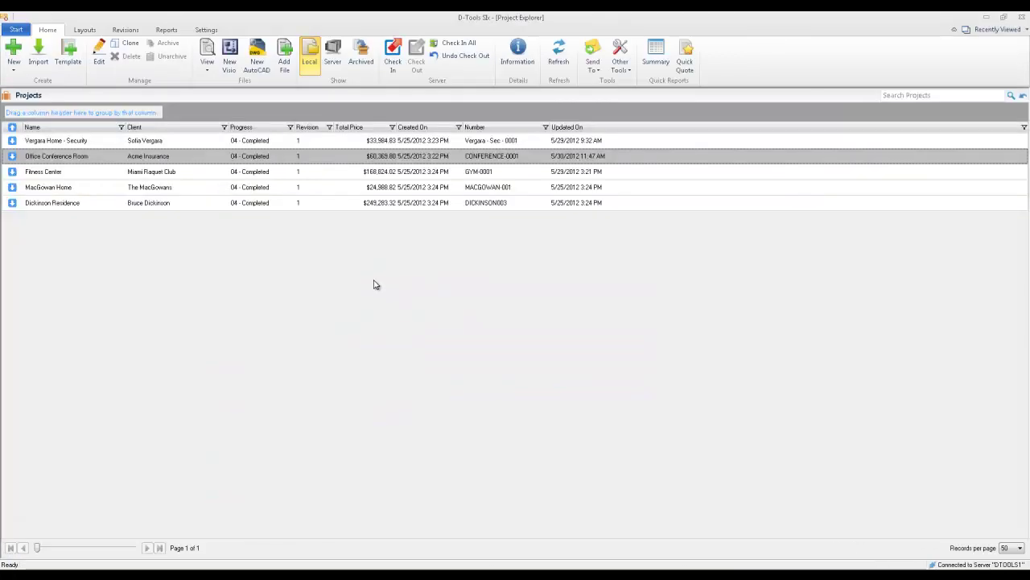
Step: Open the Vergara Home - Security project's existing drawing, Vergara Home - Security.vsd, in Visio
click(282, 142)
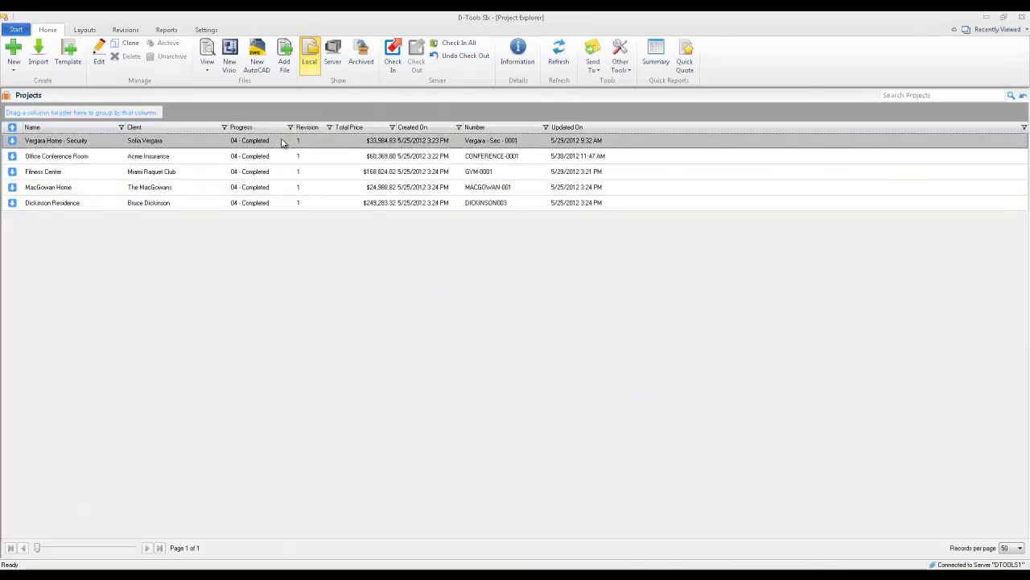
right_click(283, 143)
mouse_move(338, 250)
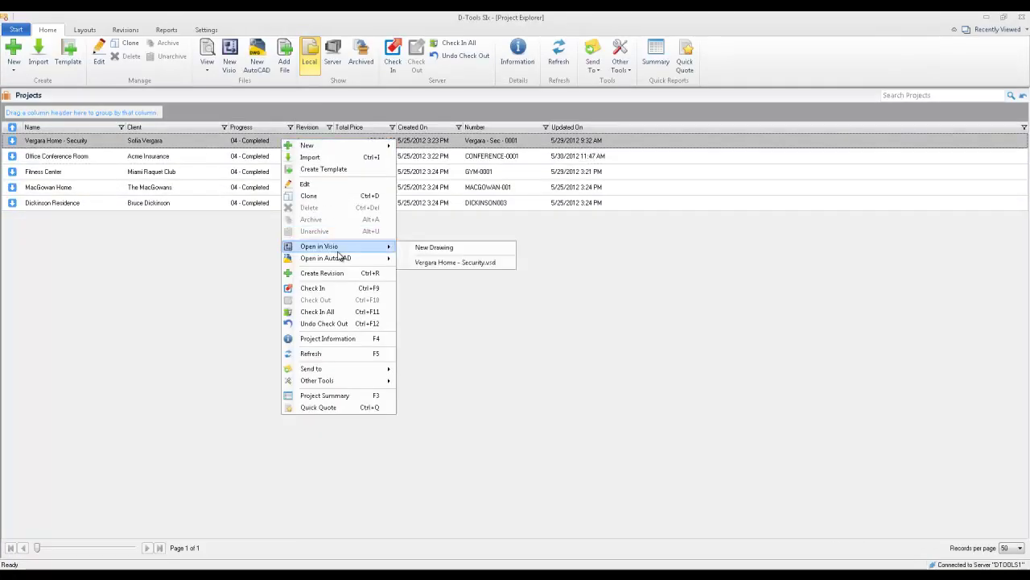
click(504, 269)
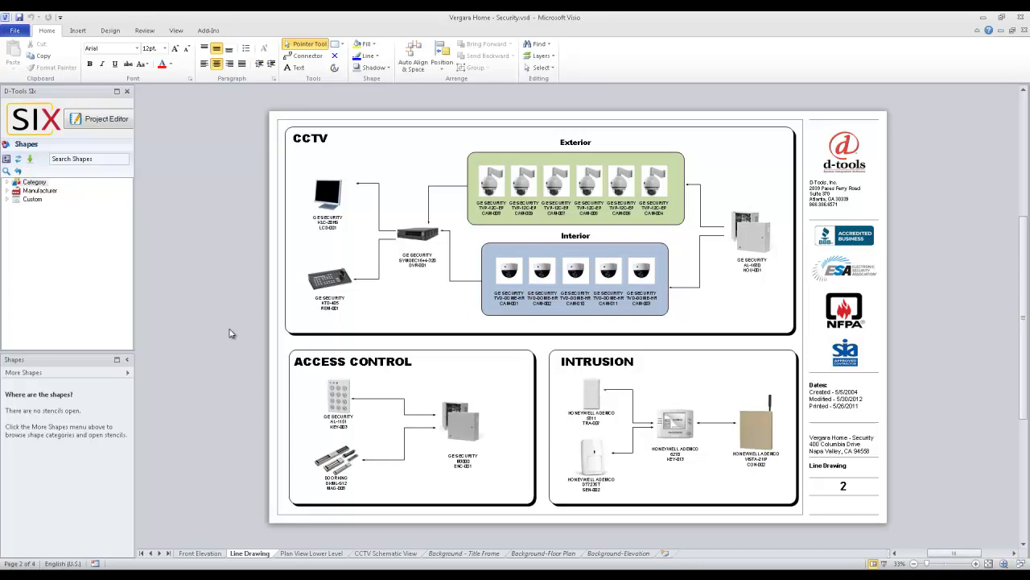
Step: View the Plan View Lower Level and CCTV Schematic View pages and list the shapes of the Accessories category
click(311, 554)
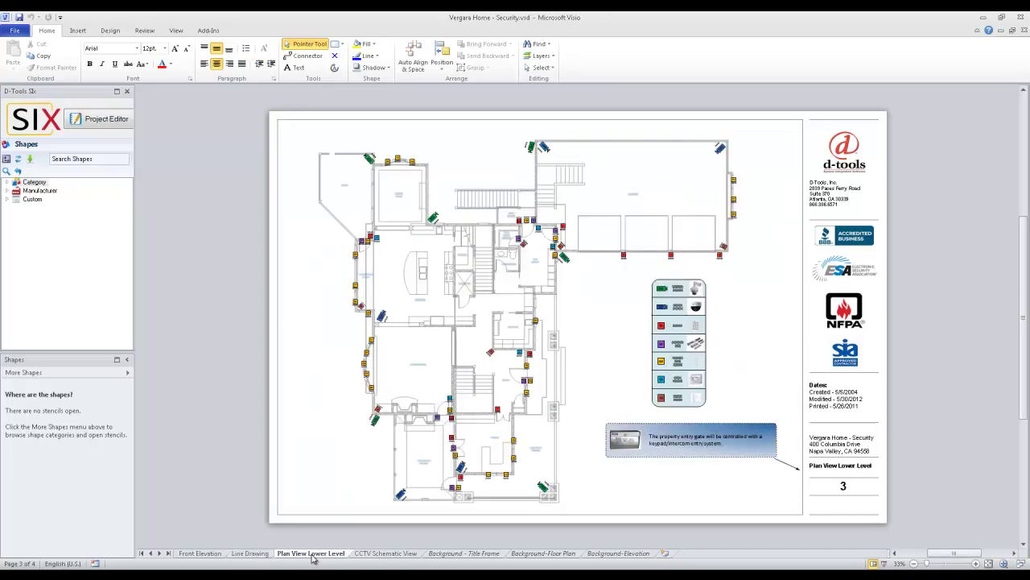
click(387, 554)
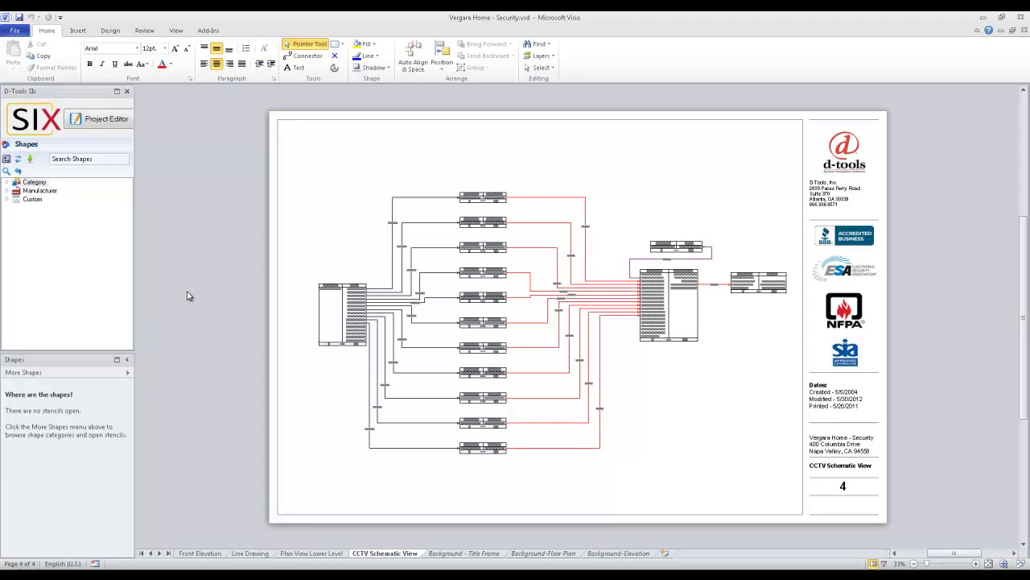
click(7, 183)
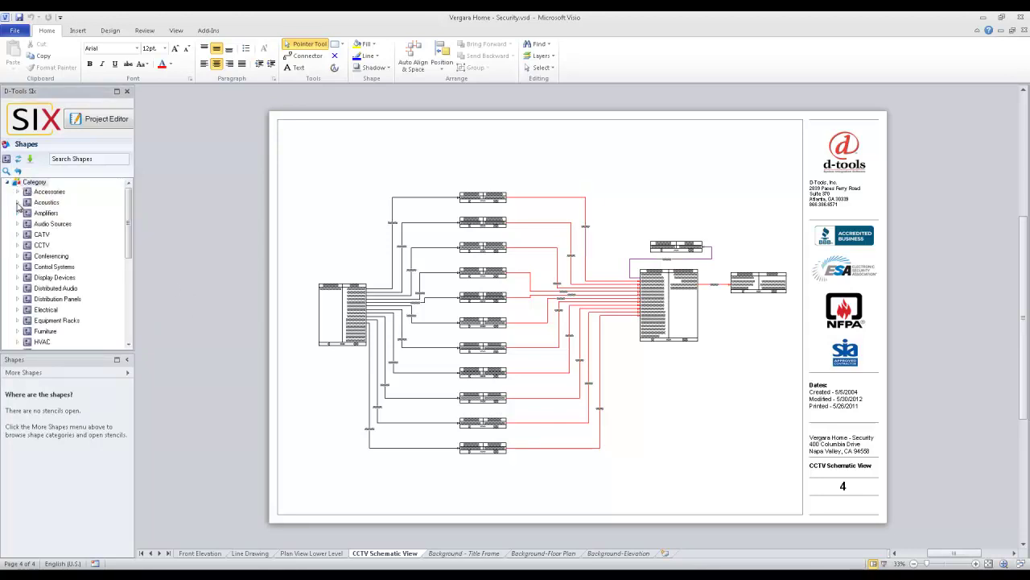
click(18, 192)
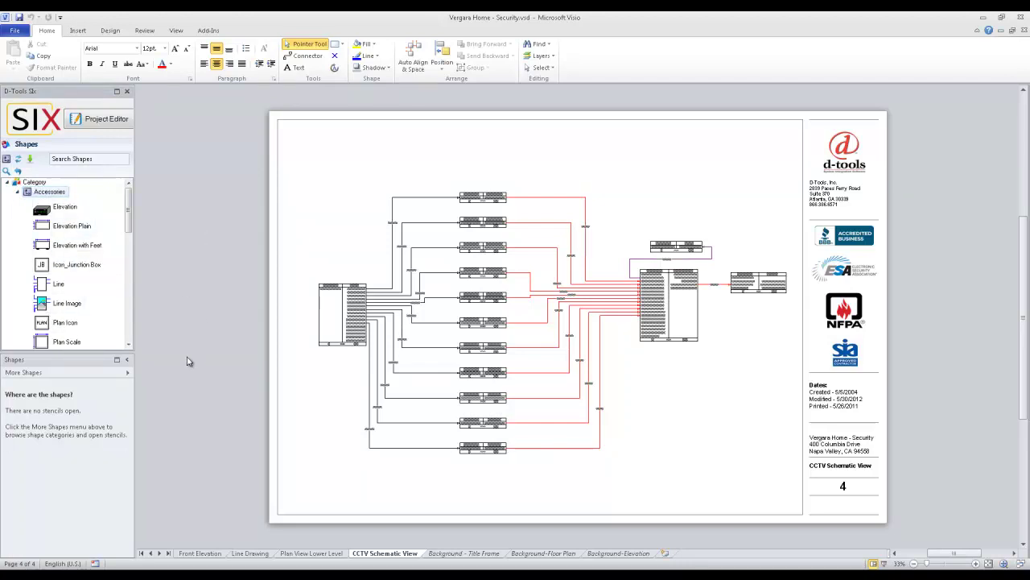
Step: Check the drawing's project in the Project Editor, and close both the editor and Visio without saving the drawing
click(103, 123)
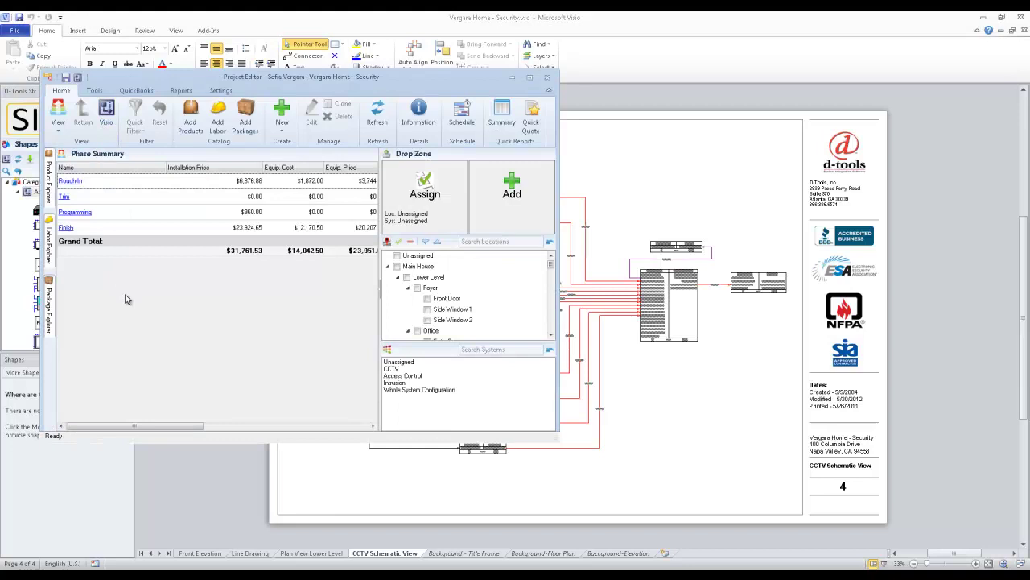
drag(254, 79, 293, 101)
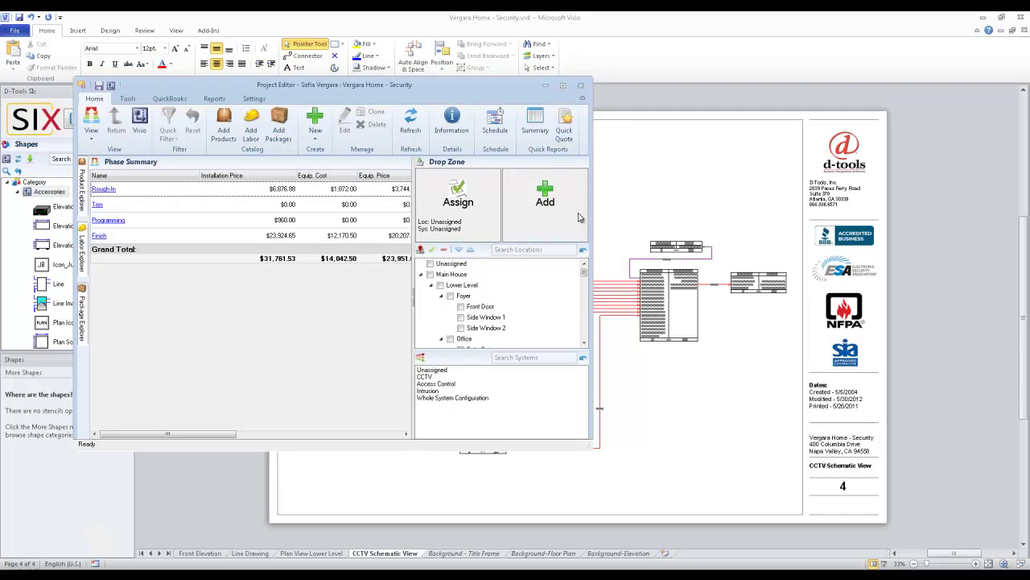
click(583, 86)
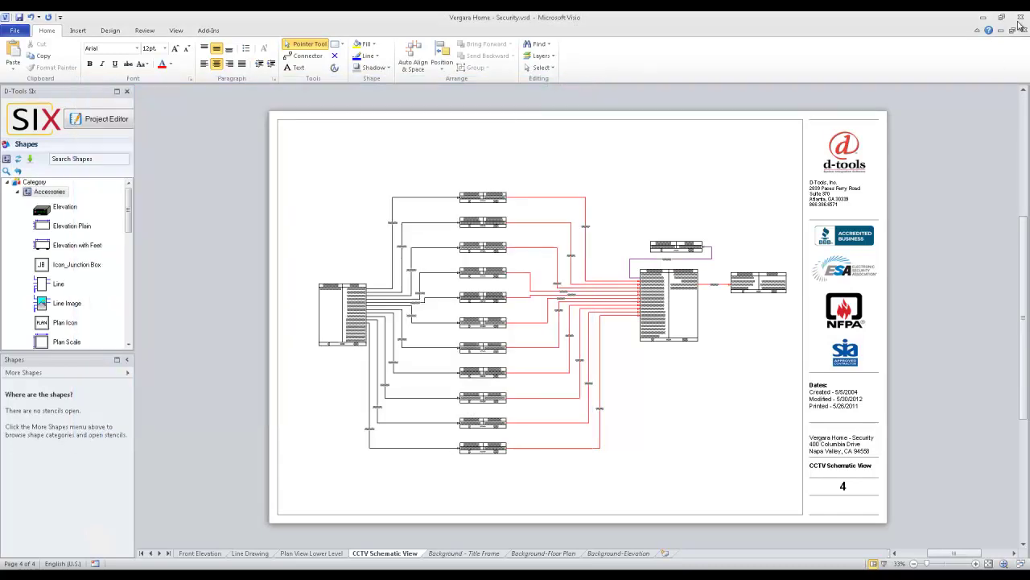
click(1021, 18)
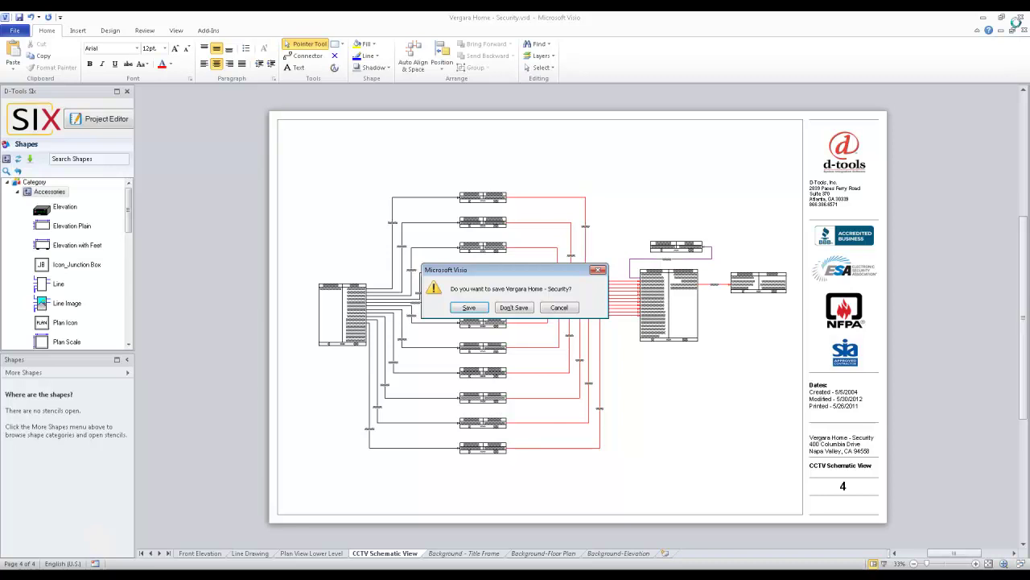
click(515, 309)
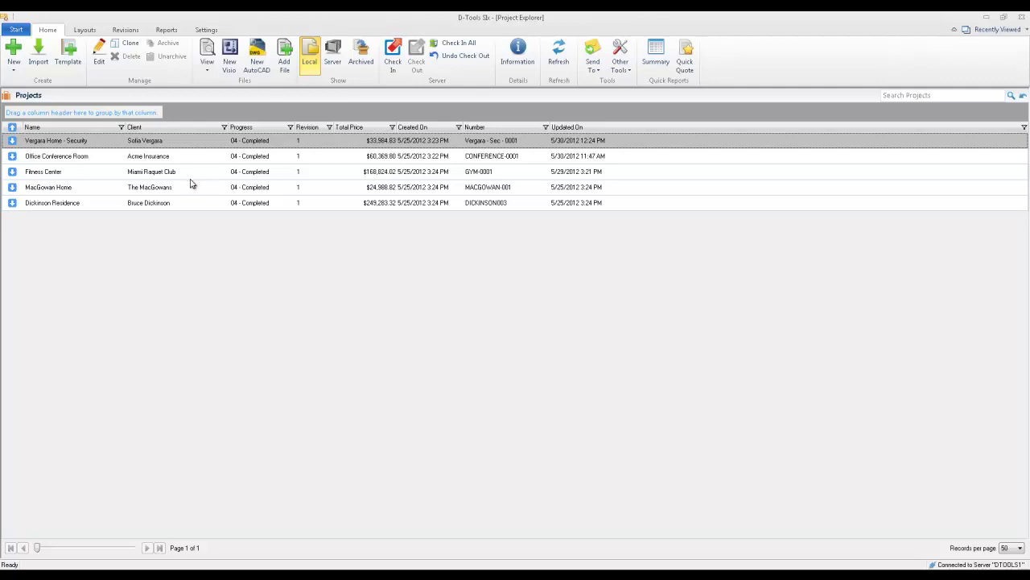
Step: Open the Fitness Center project in a maximized editor and show its schedule
click(220, 176)
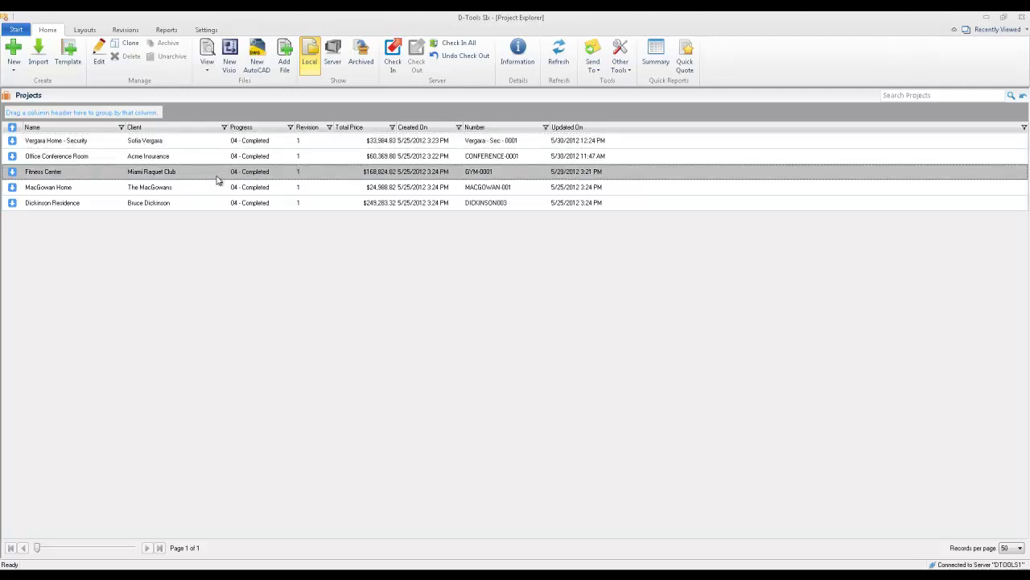
double_click(288, 177)
click(559, 74)
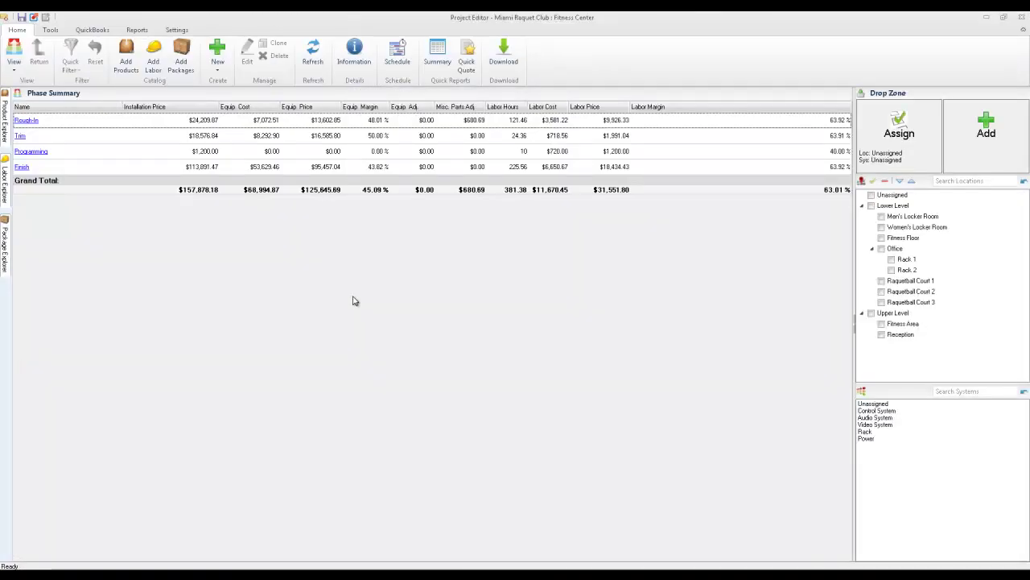
click(397, 54)
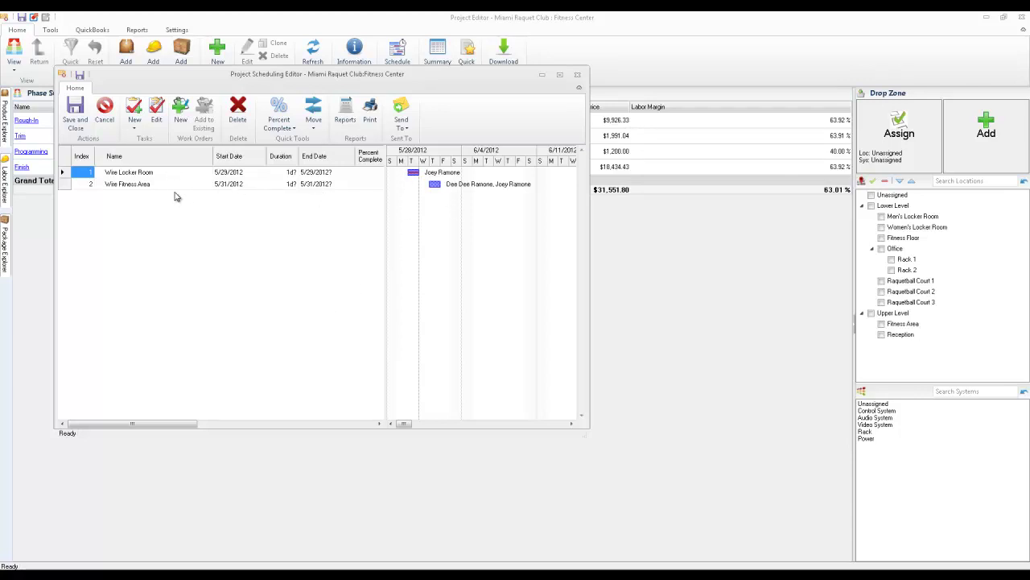
Step: Review the general details, resources and products of the Wire Locker Room task and close the task
double_click(95, 176)
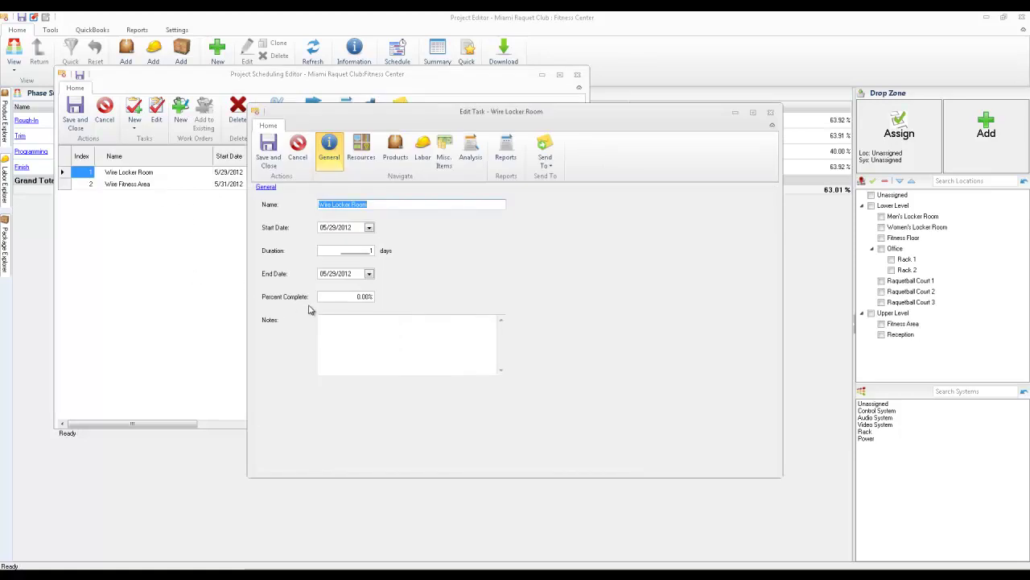
click(356, 161)
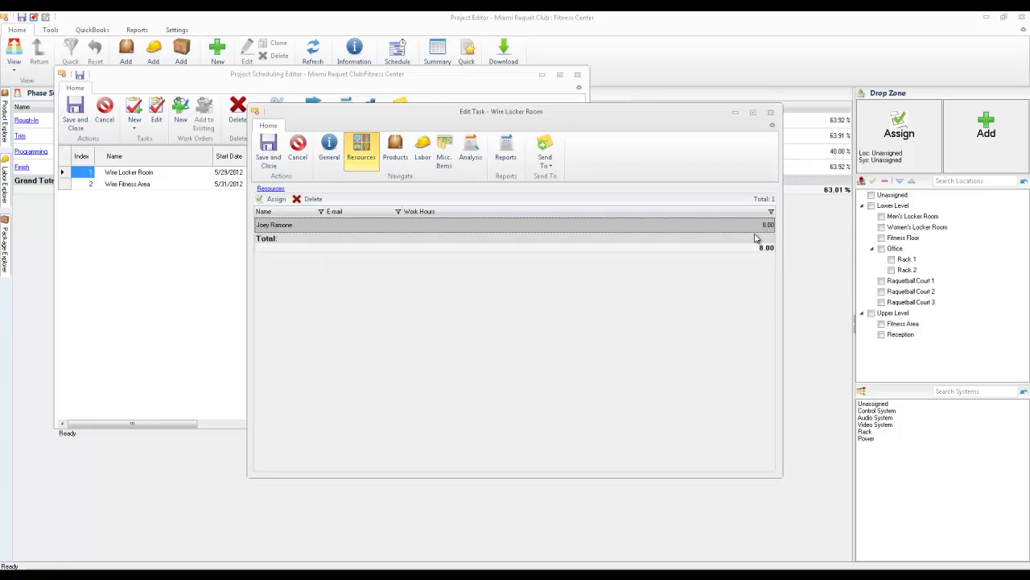
click(396, 153)
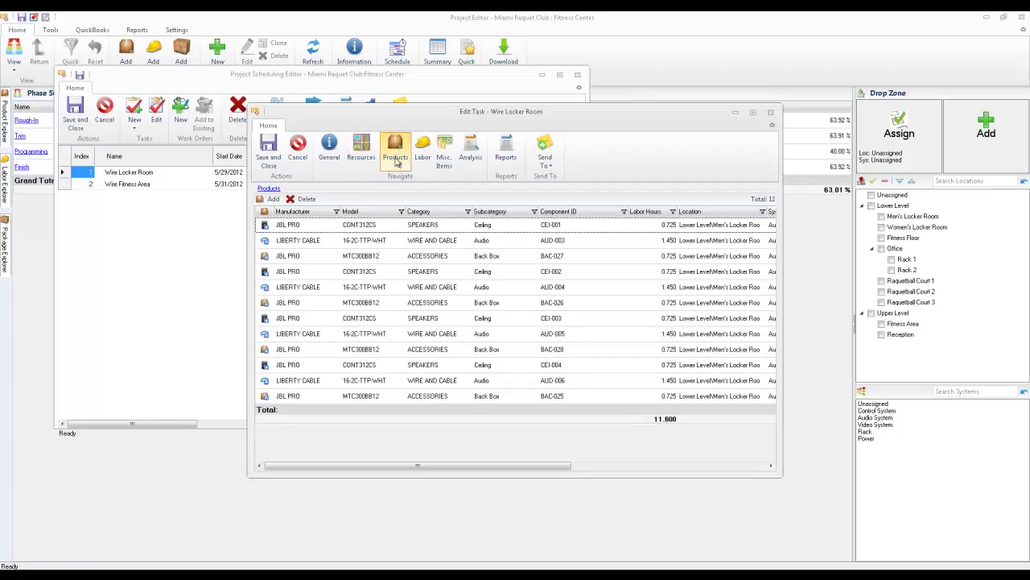
click(770, 113)
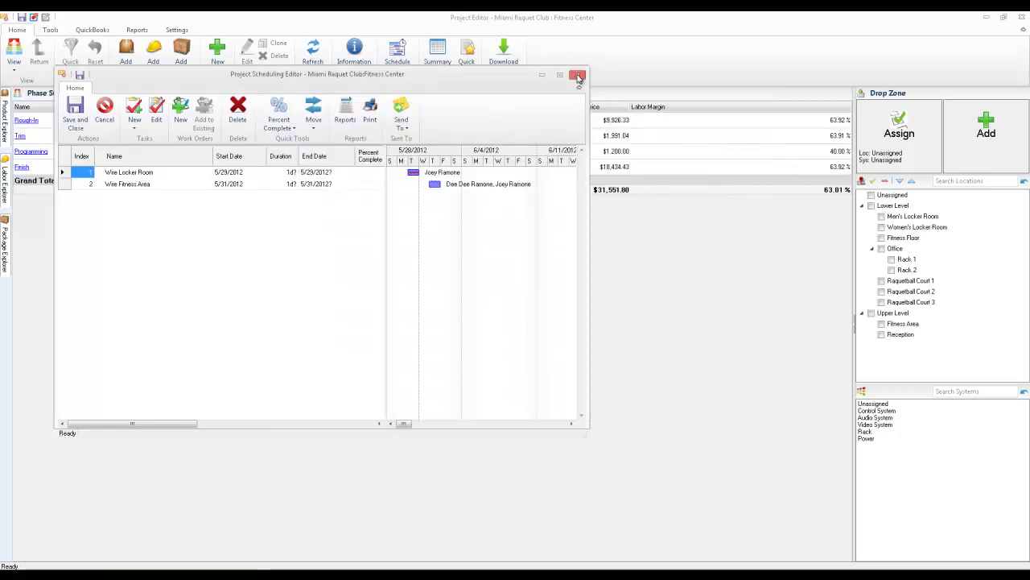
Step: Close the project schedule and list all items of the Fitness Center project
click(578, 75)
click(562, 332)
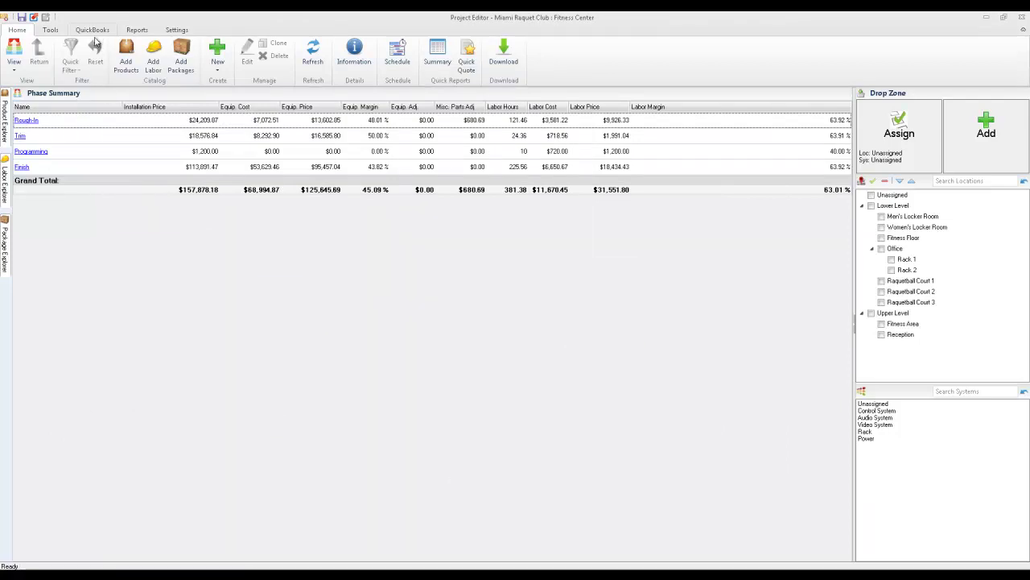
click(14, 61)
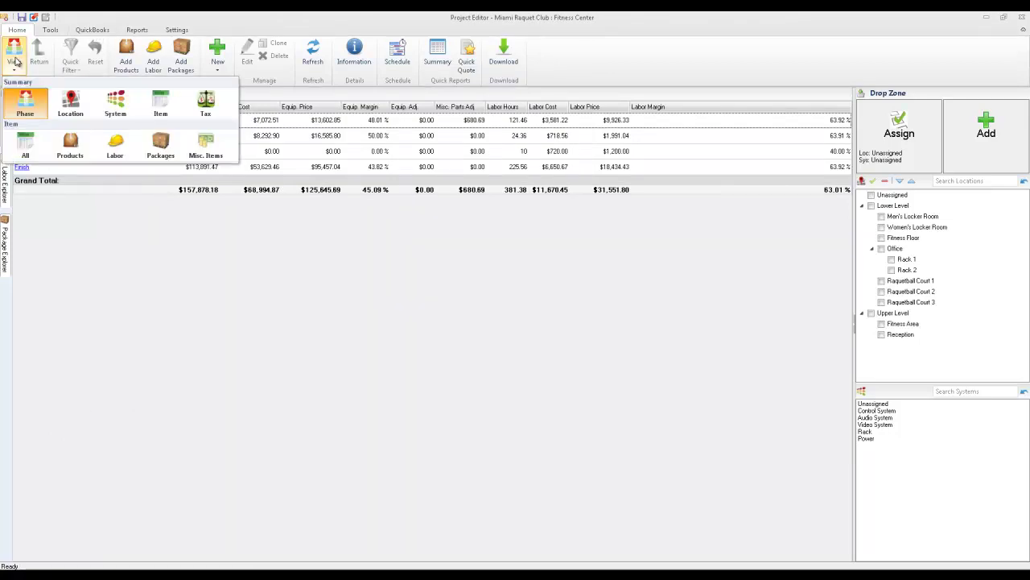
click(23, 150)
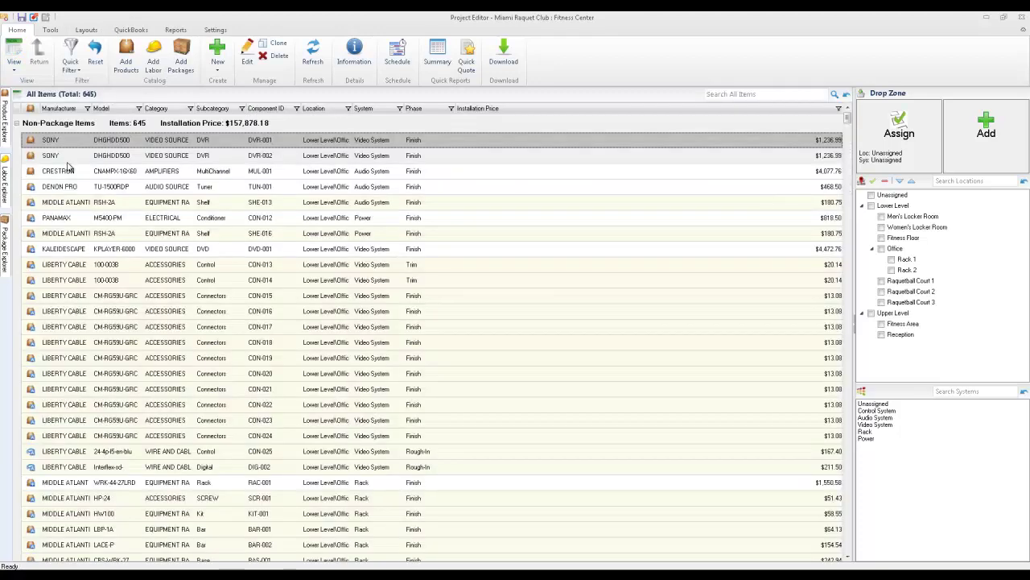
Step: Review the options for creating a QuickBooks estimate from the project items
click(133, 30)
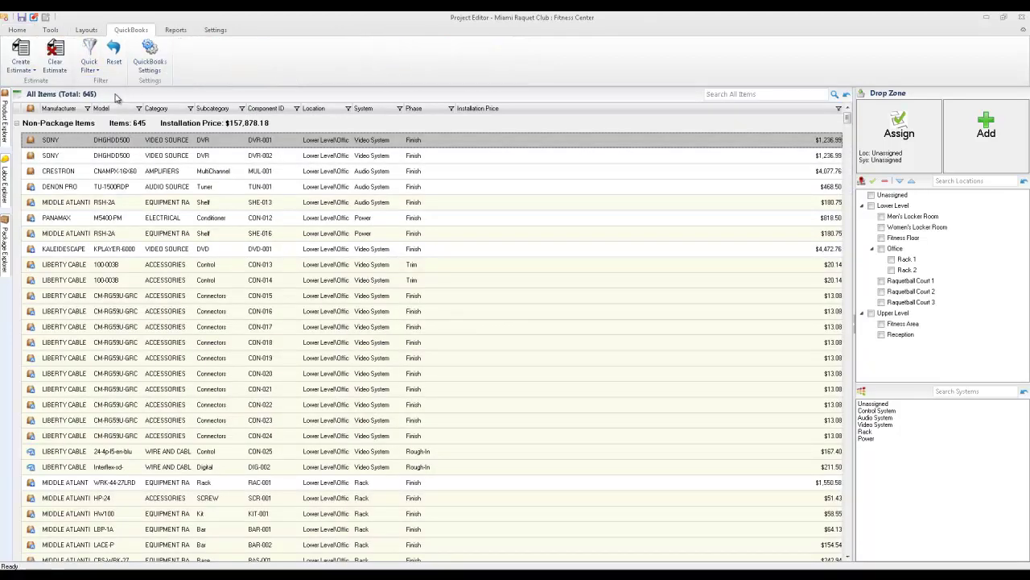
click(29, 72)
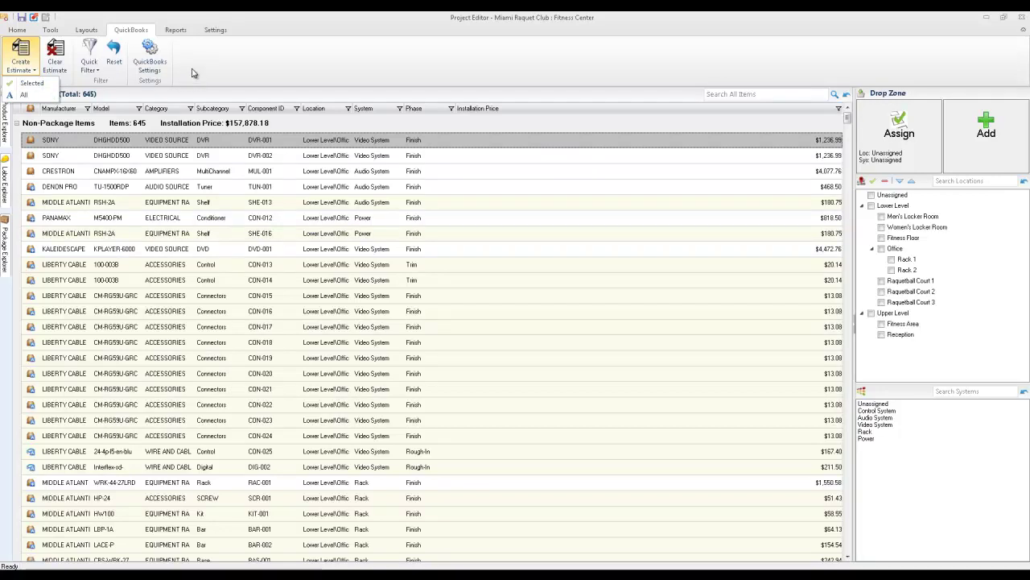
Step: Browse the available client, installation and management reports for the project
click(177, 30)
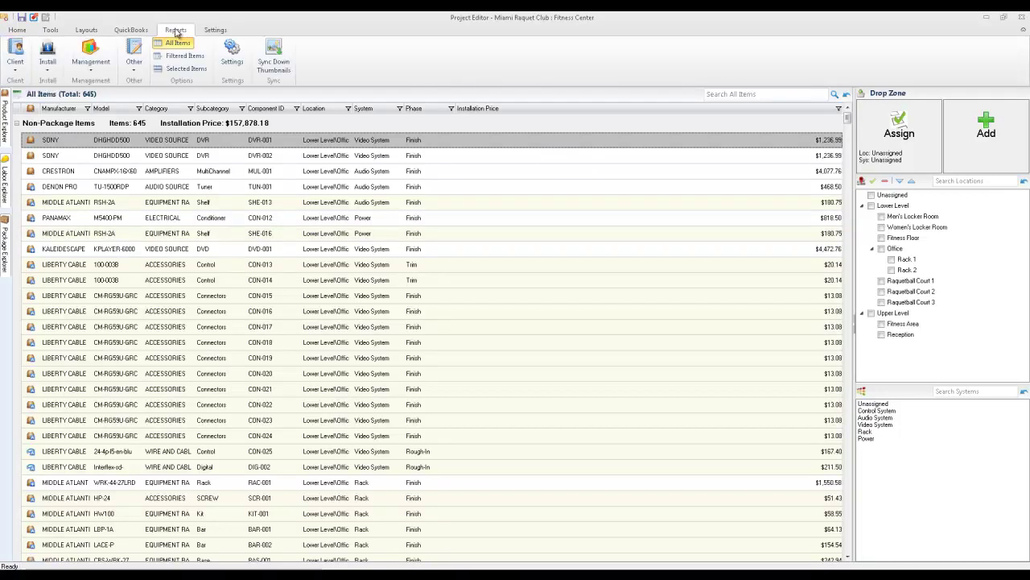
click(15, 54)
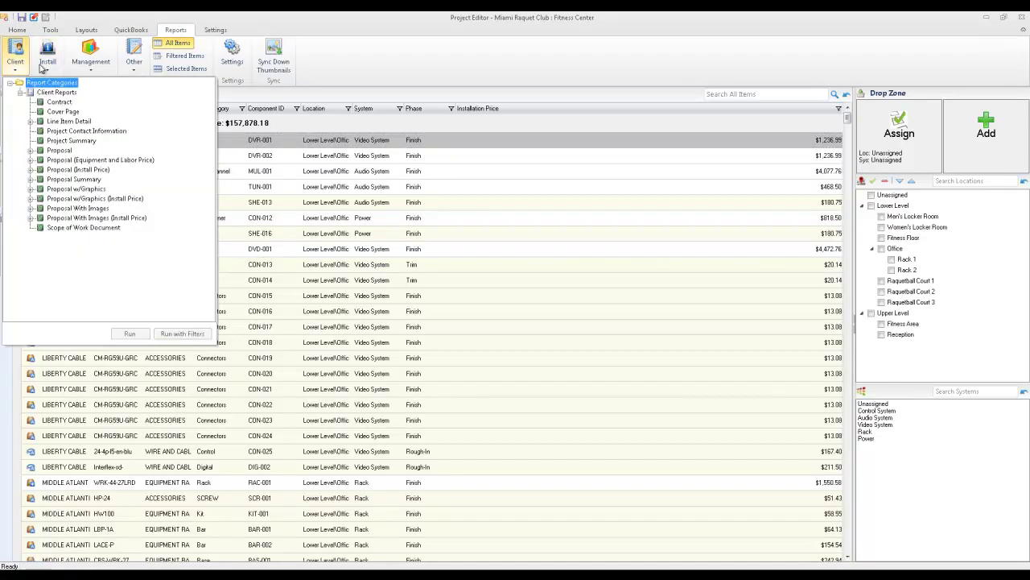
click(48, 66)
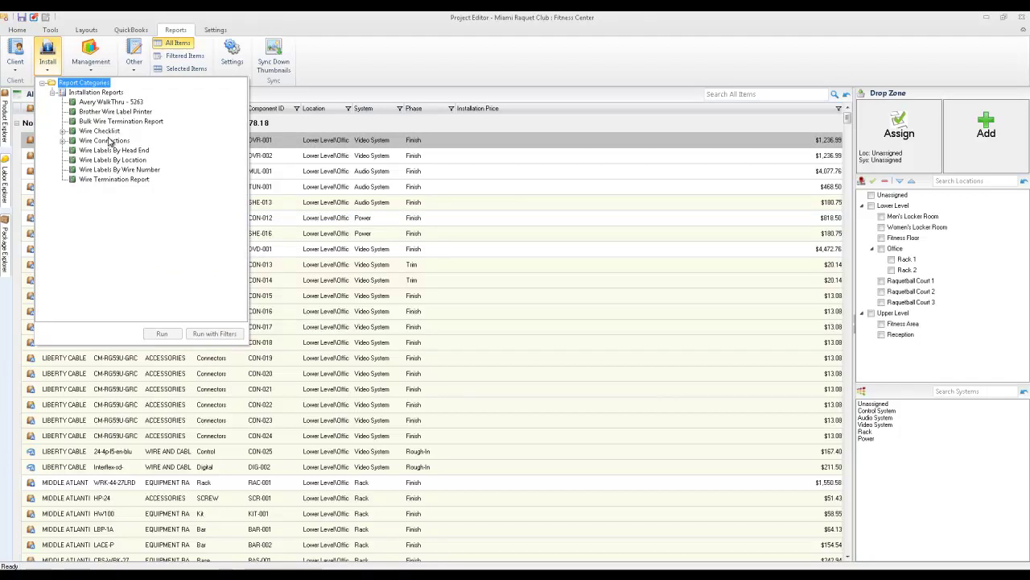
click(91, 64)
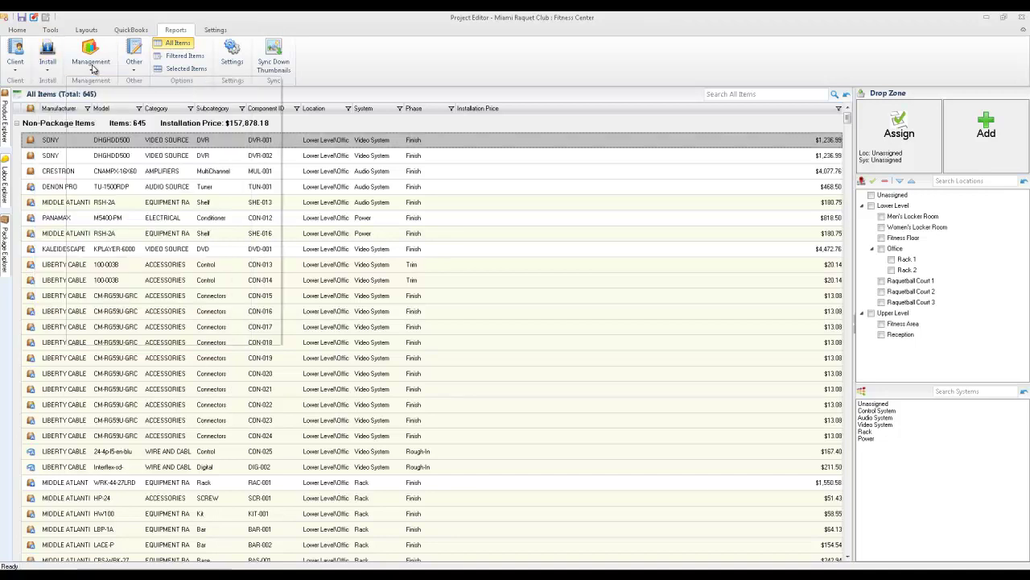